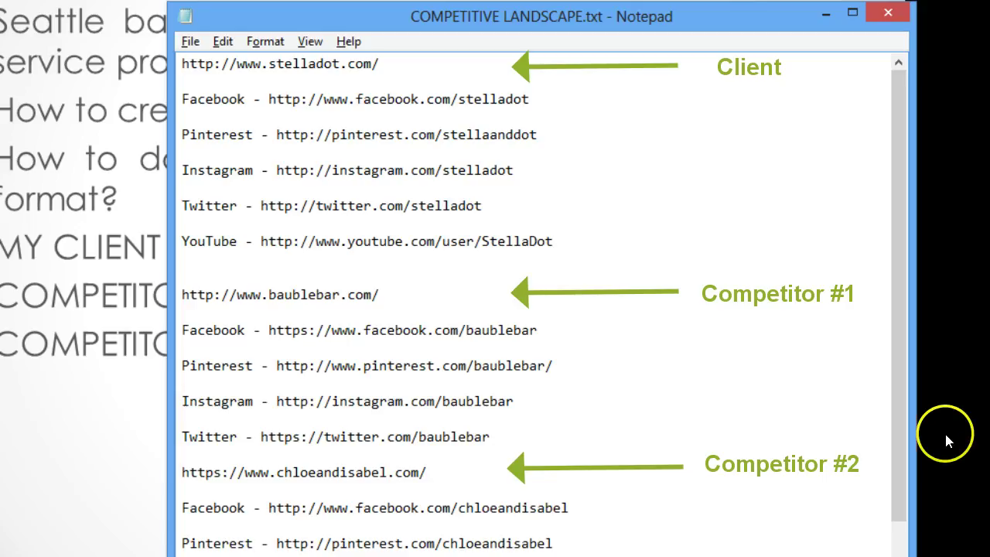
click(382, 67)
drag(382, 67, 271, 67)
click(177, 67)
key(shift+End)
key(ctrl+c)
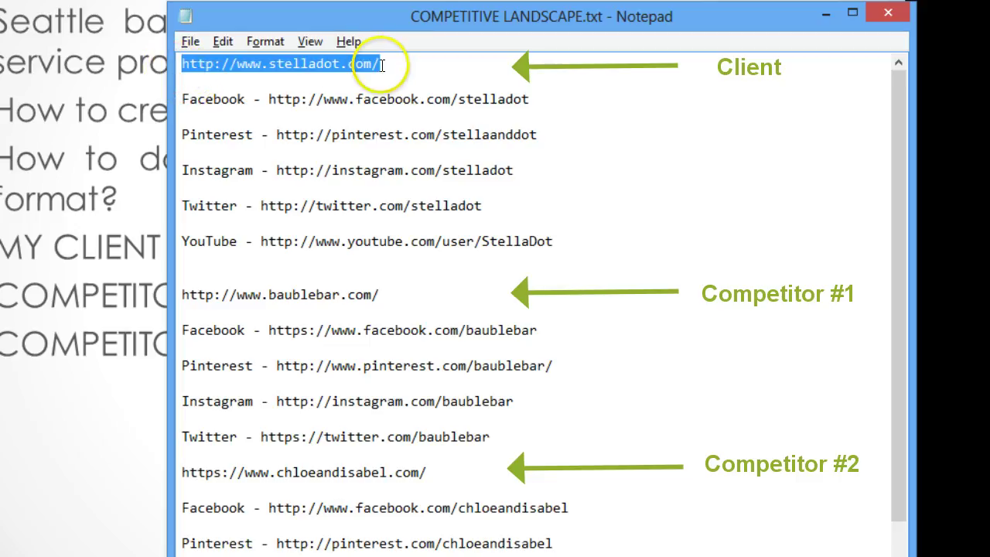
Review the client's social profile links and the BaubleBar and Chloe + Isabel competitor addresses in the notes.
click(408, 62)
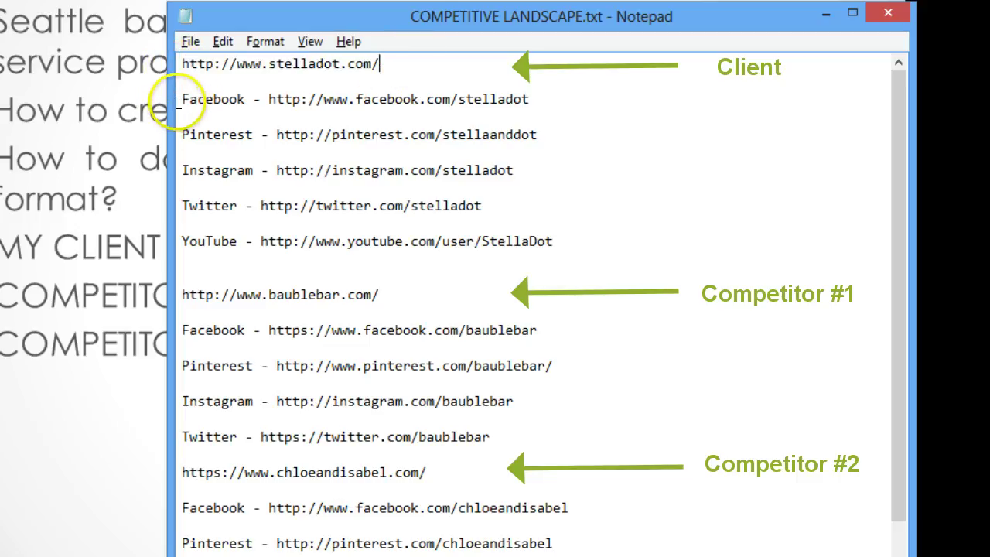
drag(173, 101, 253, 103)
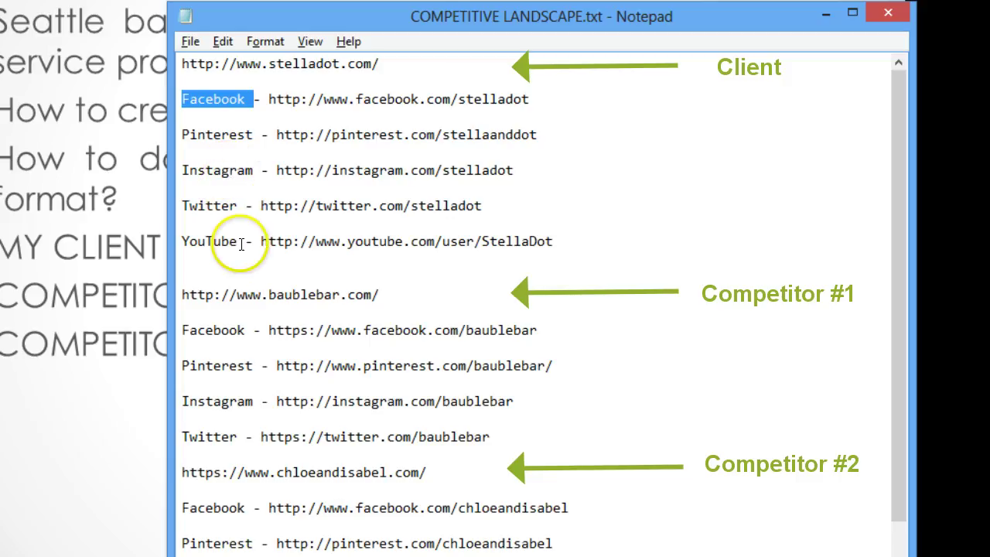
drag(563, 236, 182, 99)
drag(389, 293, 190, 294)
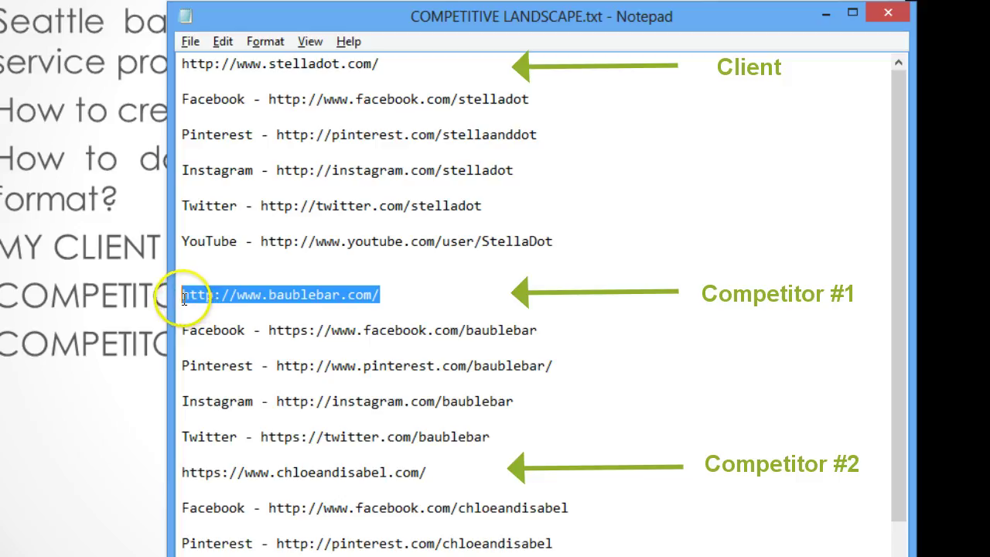
drag(427, 472, 213, 472)
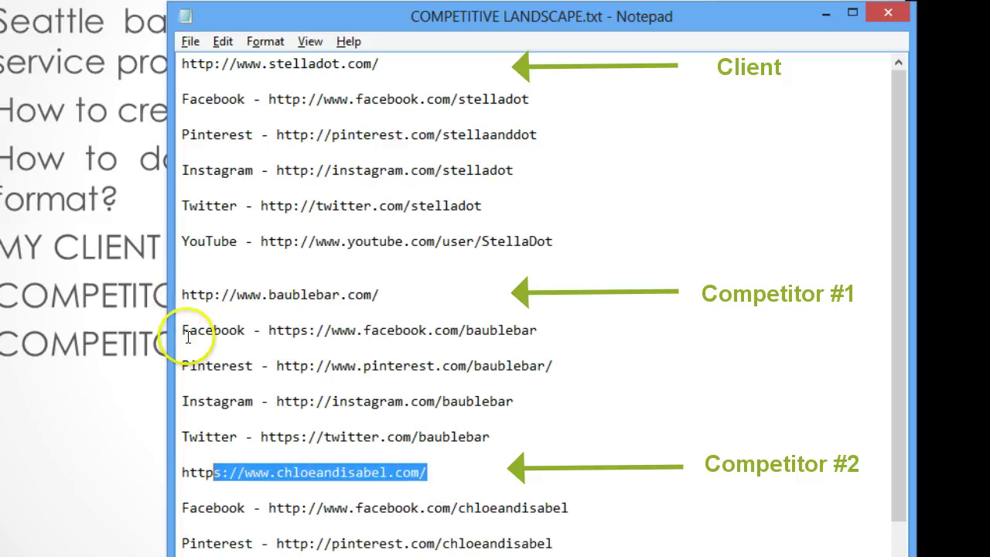
drag(188, 336, 517, 433)
click(517, 434)
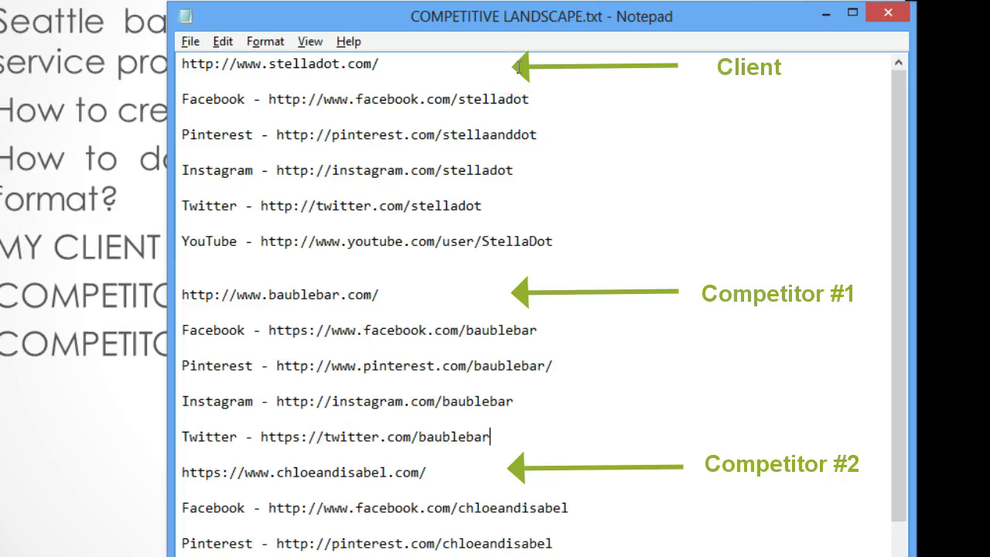
click(199, 85)
drag(232, 87, 603, 199)
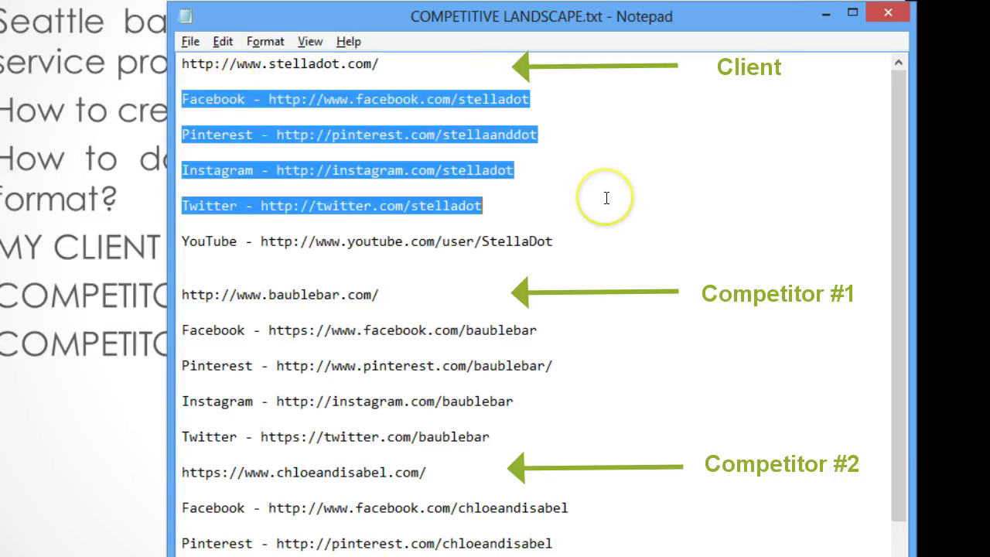
click(607, 199)
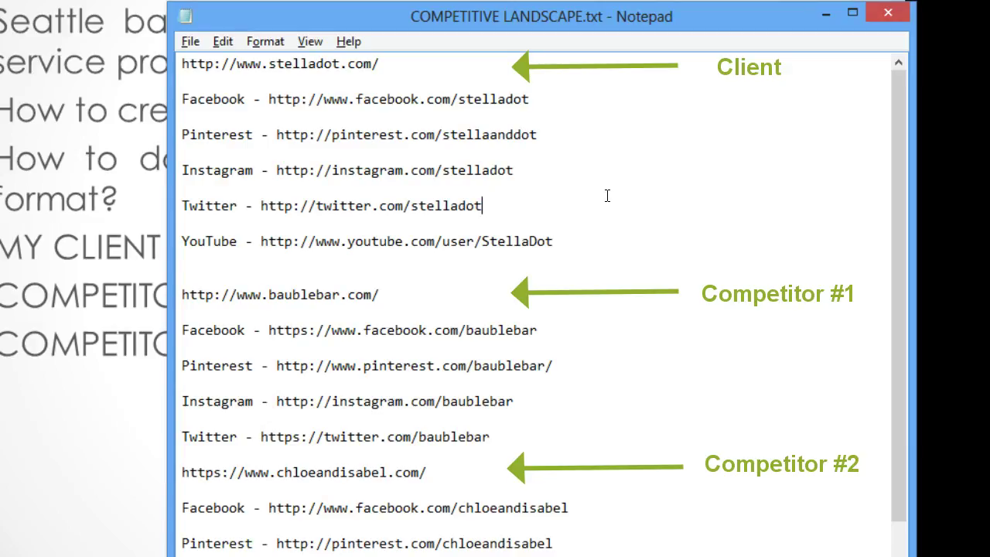
click(826, 17)
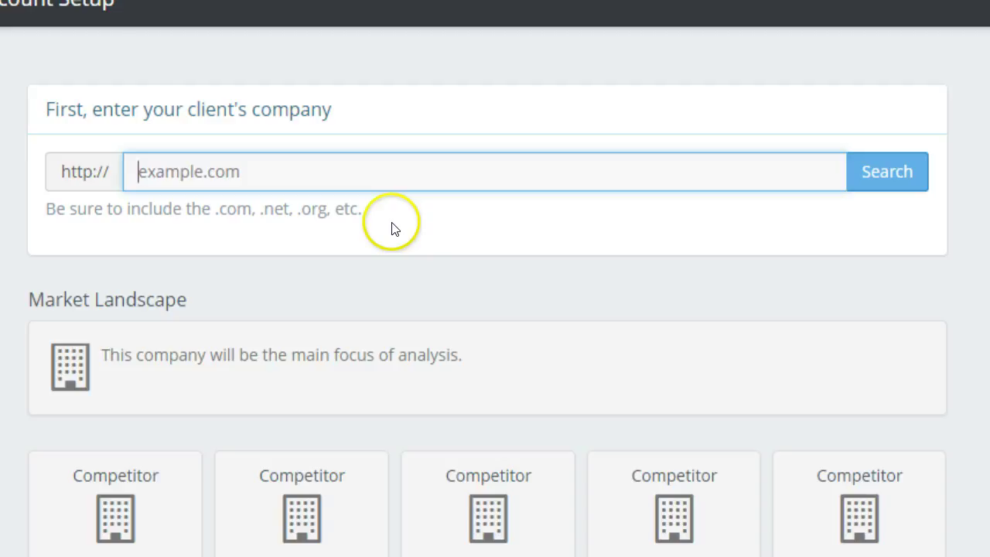
key(ctrl+v)
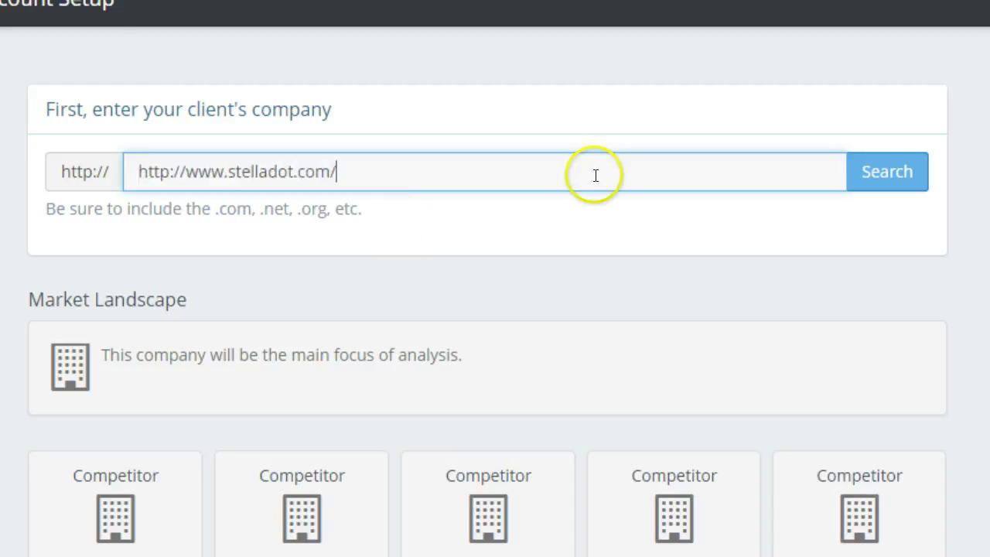
click(895, 168)
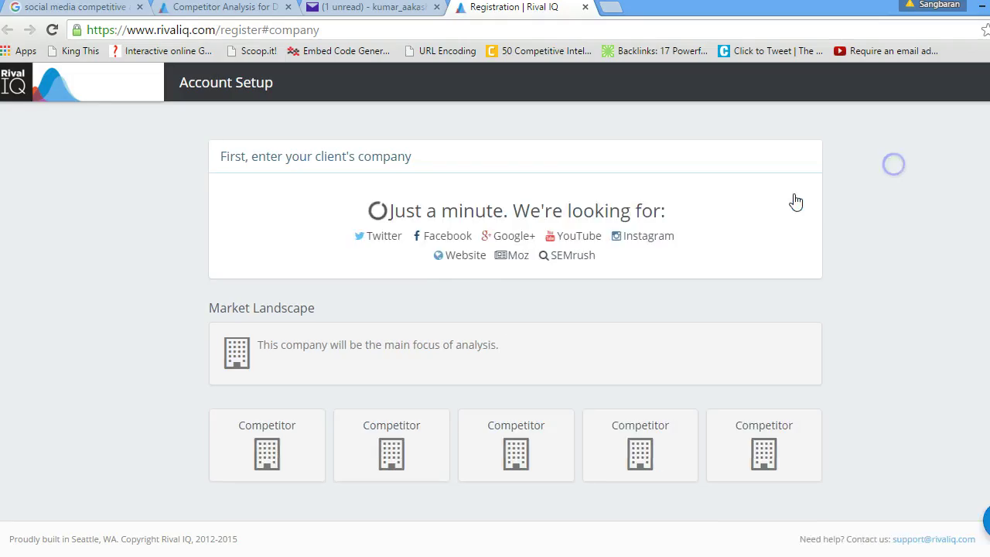
click(804, 274)
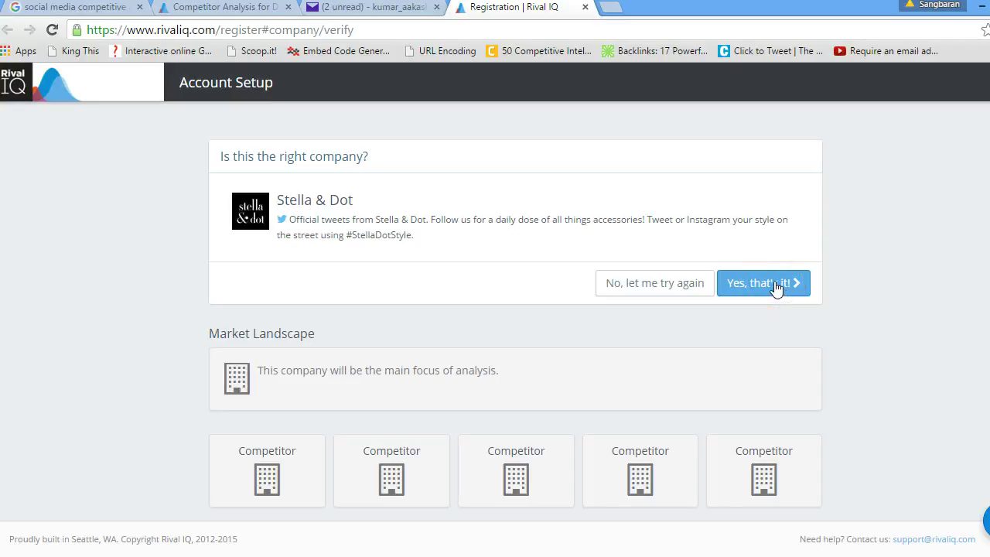
click(776, 286)
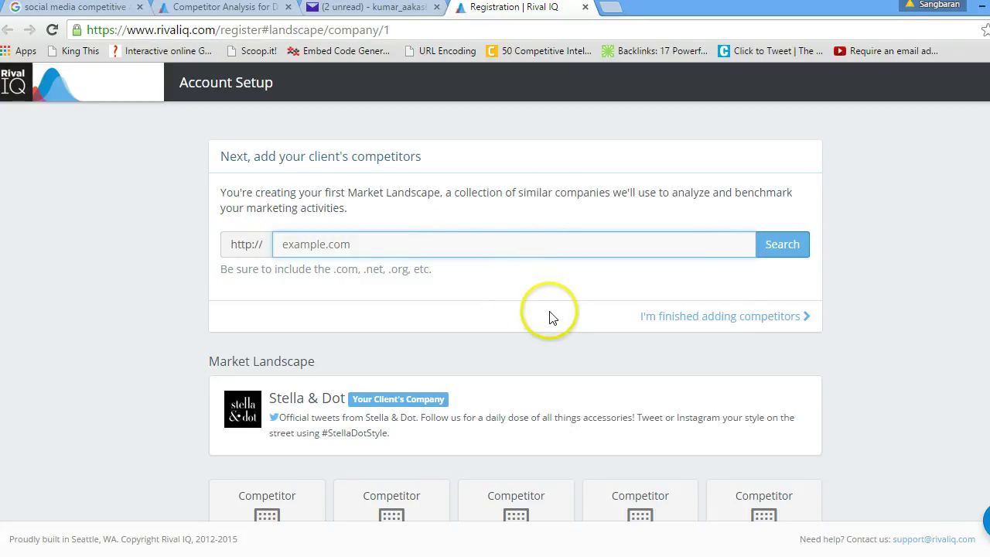
key(alt+Tab)
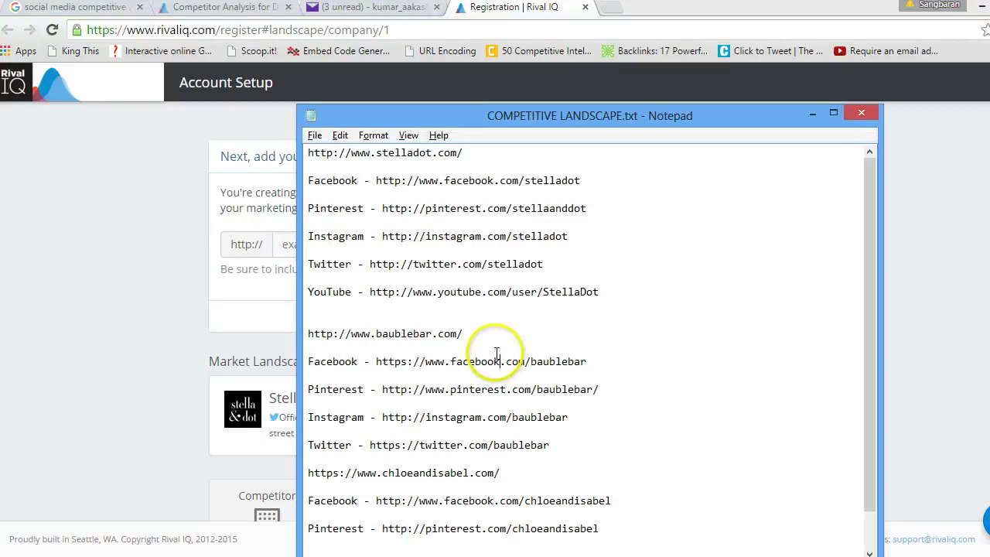
drag(497, 362, 297, 336)
key(ctrl+c)
click(296, 336)
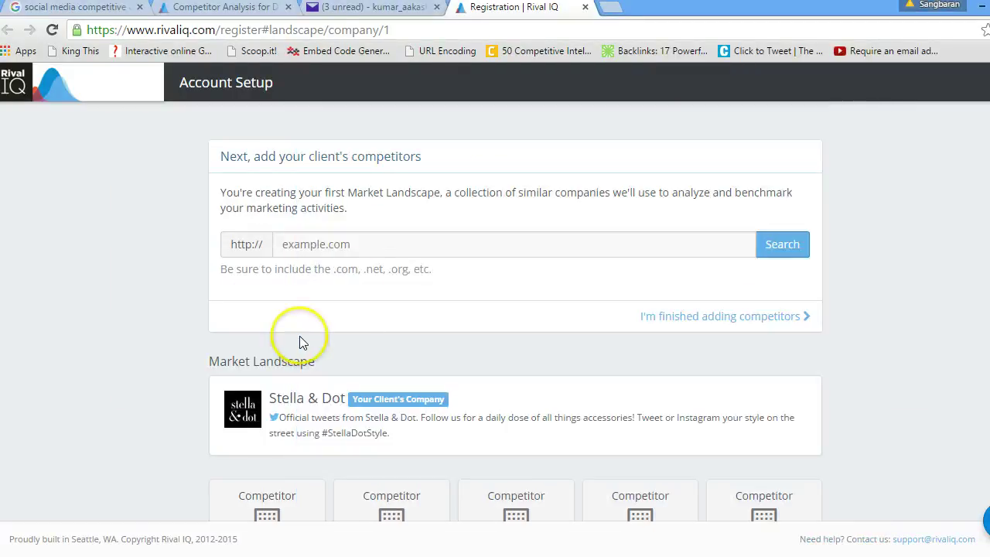
Look up the copied address as a client competitor and accept BaubleBar as the right company.
click(377, 247)
key(ctrl+v)
click(767, 241)
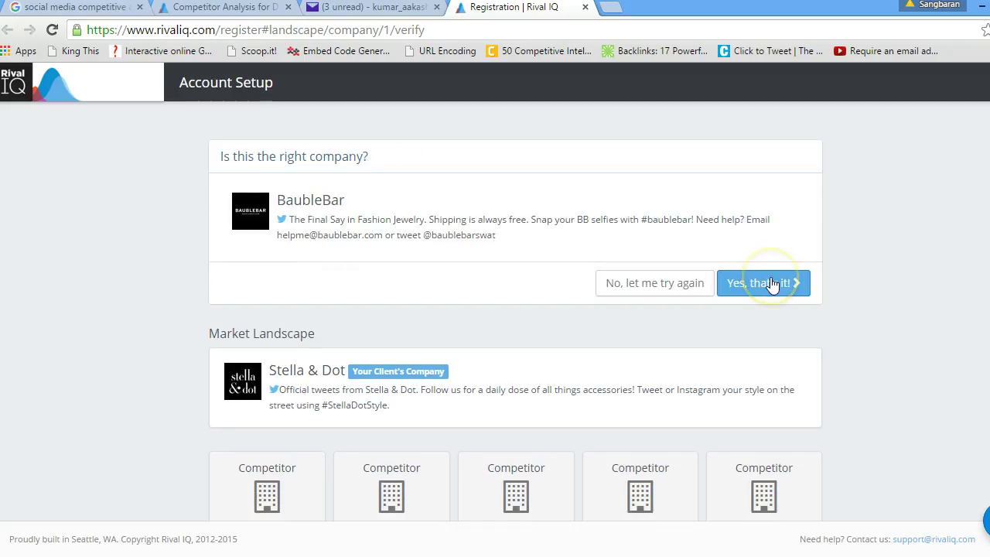
click(765, 283)
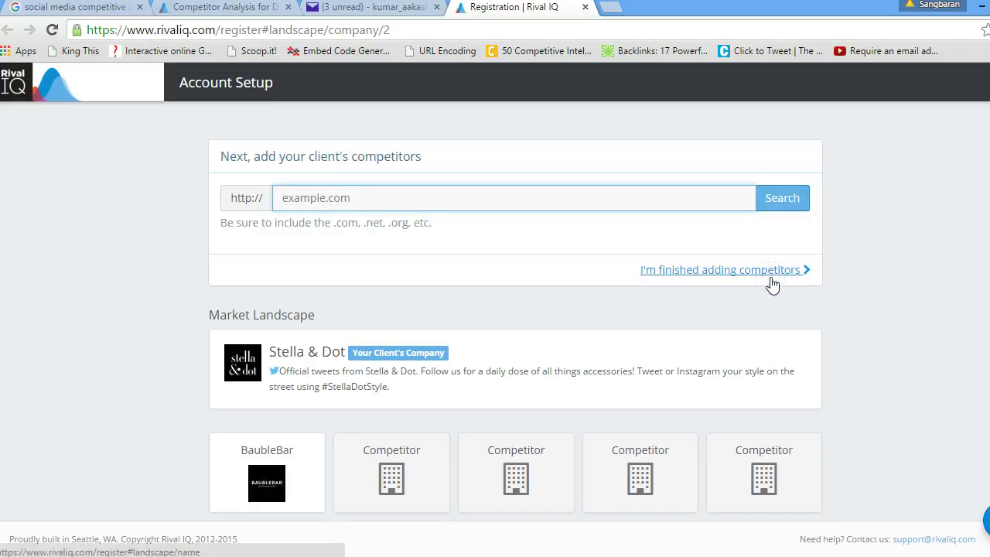
click(455, 206)
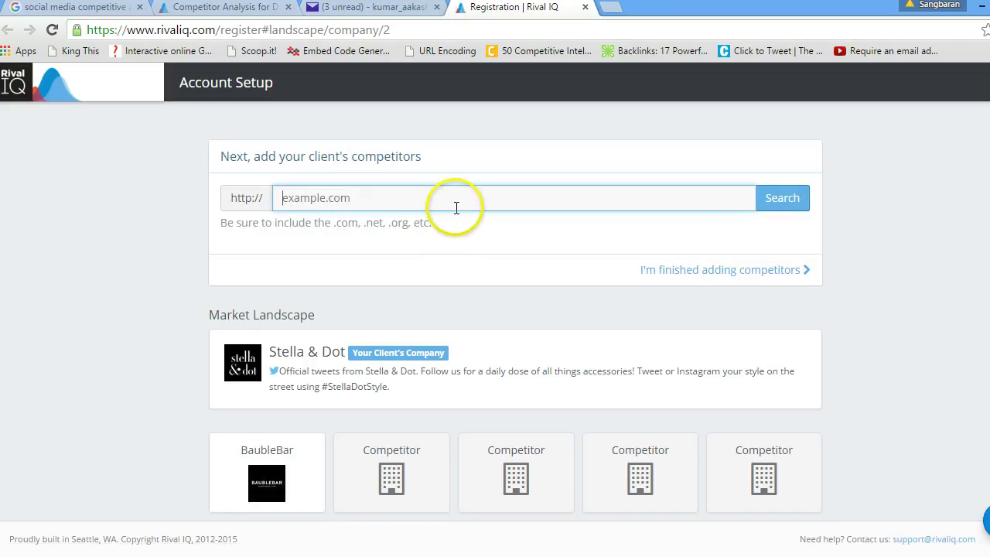
text(https://www.chloeandisabel.com/)
click(782, 199)
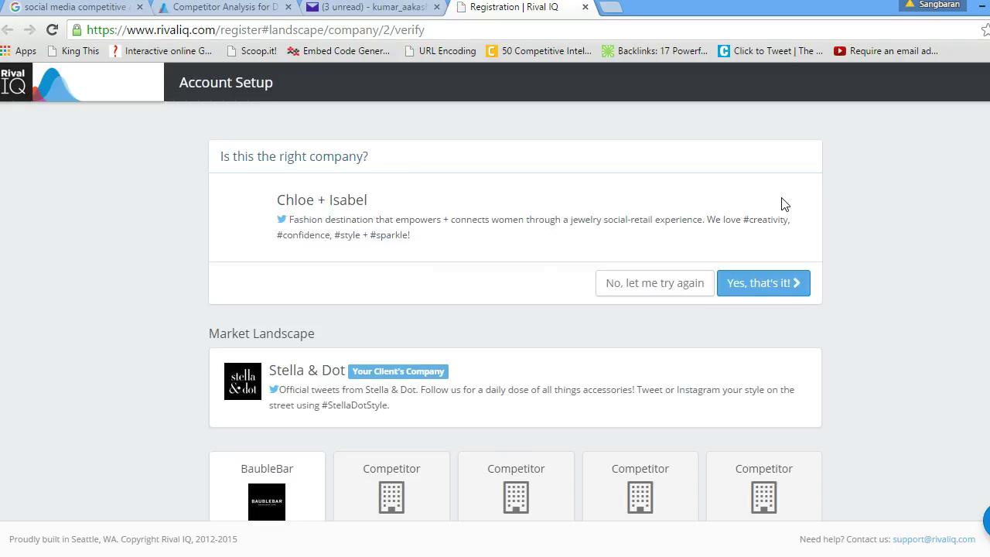
click(780, 283)
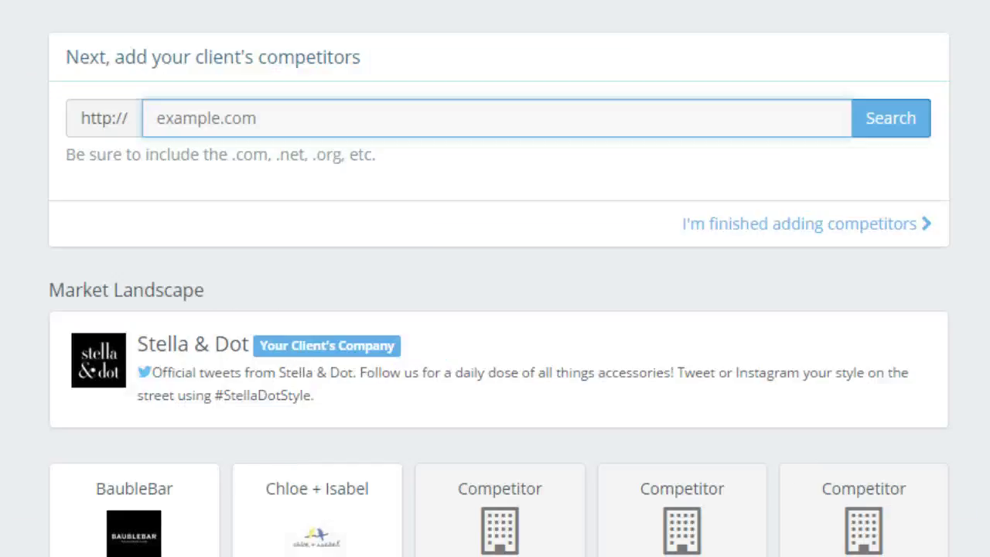
Finish adding competitors and decline the suggestion to add more companies for now.
click(882, 225)
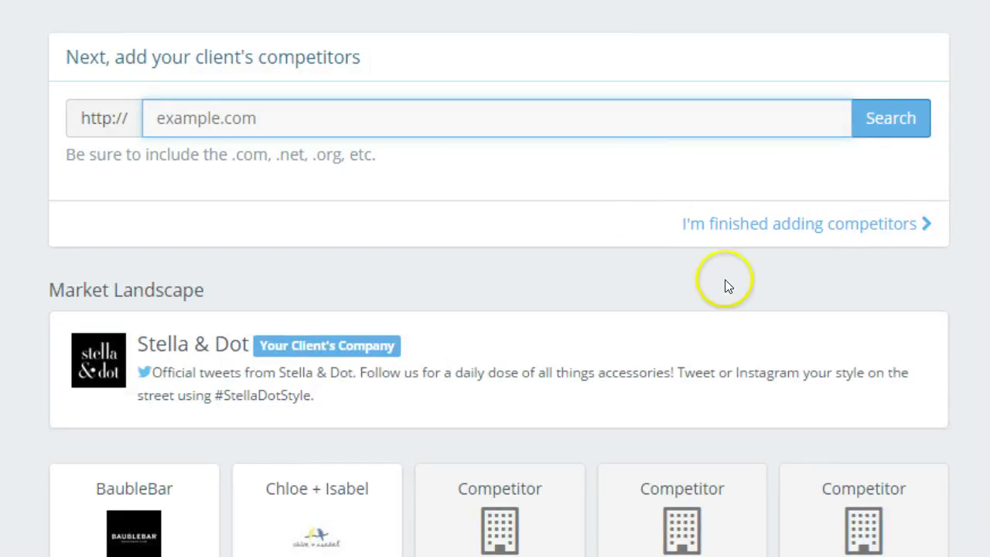
click(841, 230)
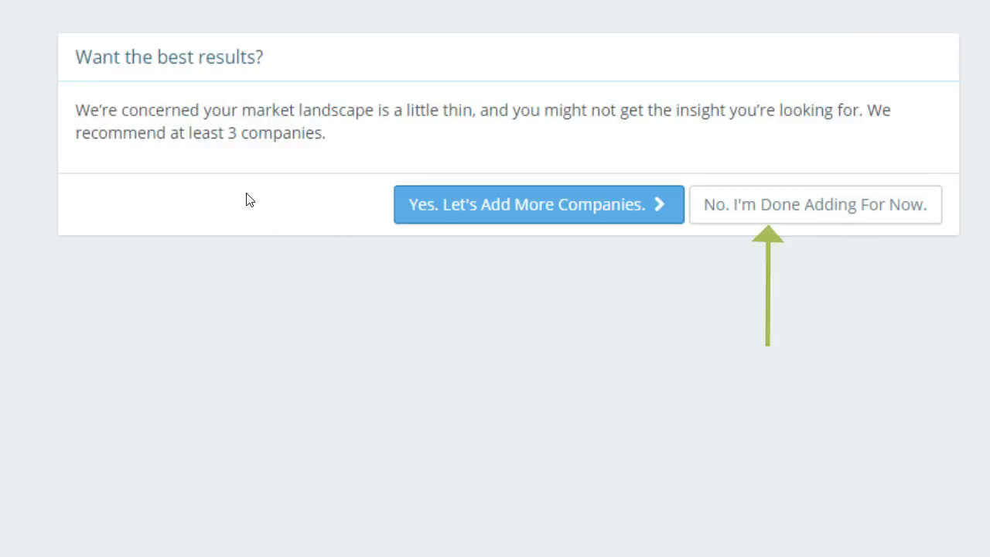
click(772, 211)
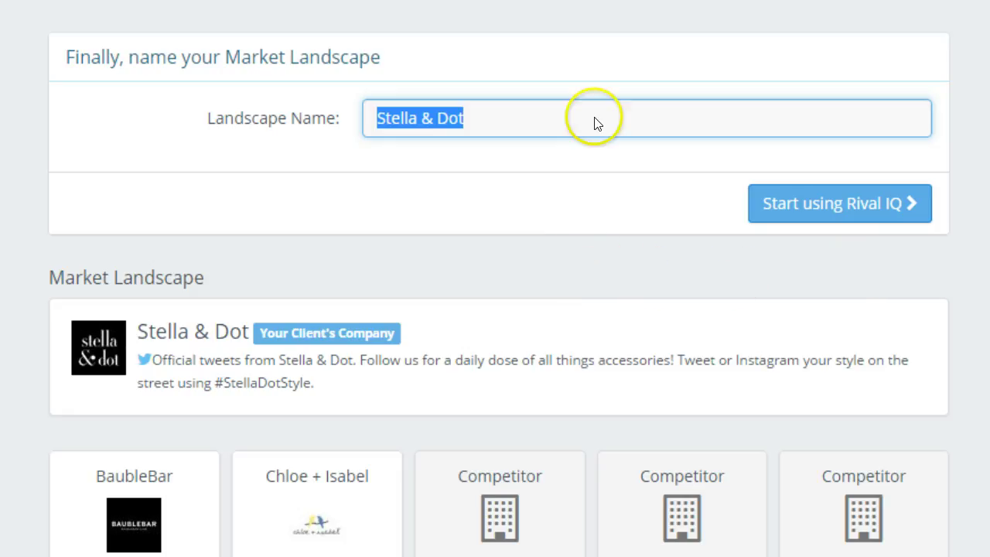
Keep Stella & Dot as the market landscape name and start using Rival IQ.
click(810, 273)
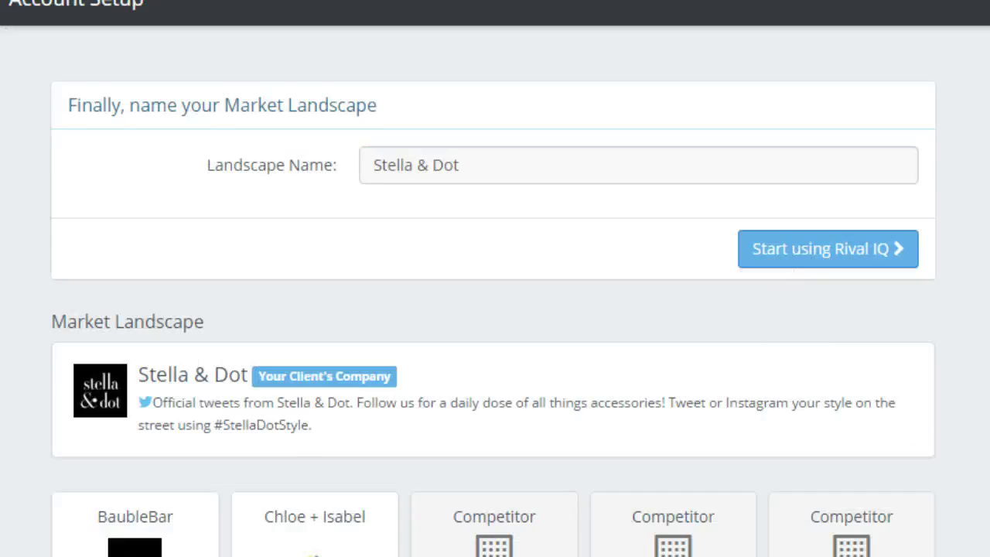
click(559, 159)
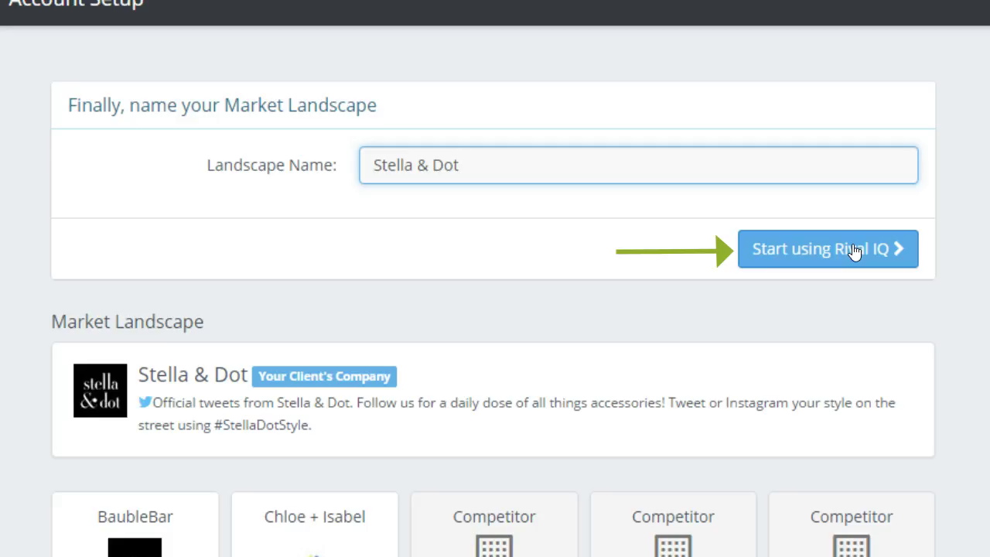
click(855, 250)
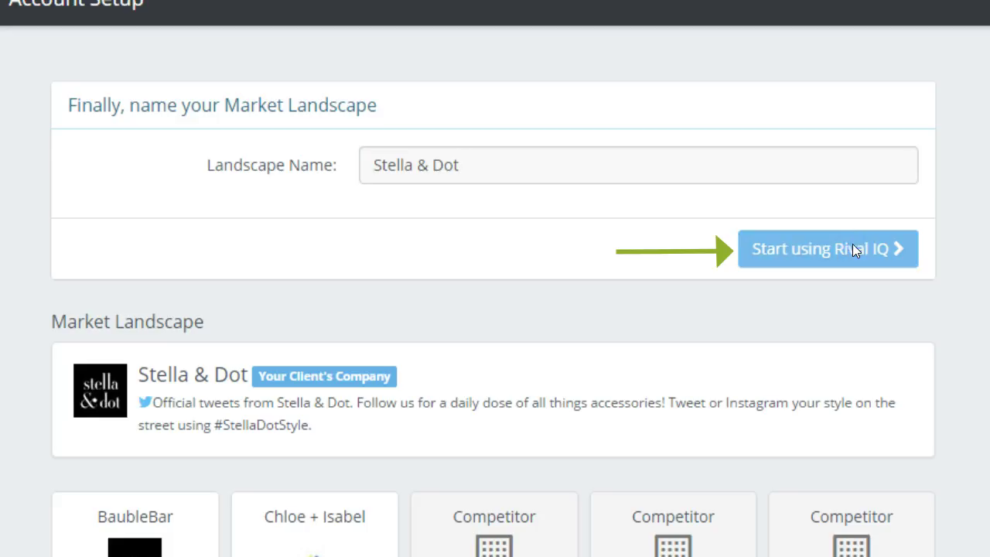
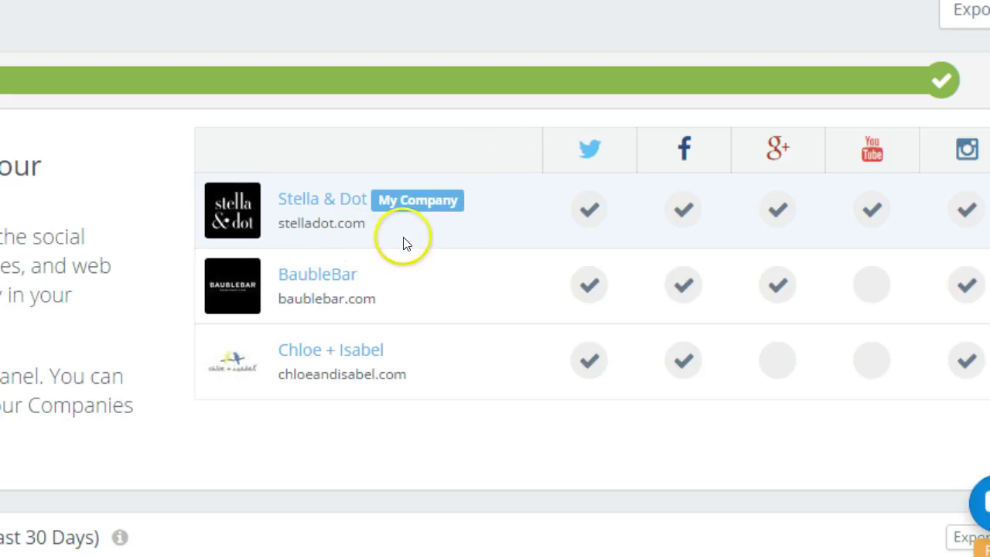
Check which social channels are tracked for each company and open the Cross-Channel social report.
mouse_move(787, 227)
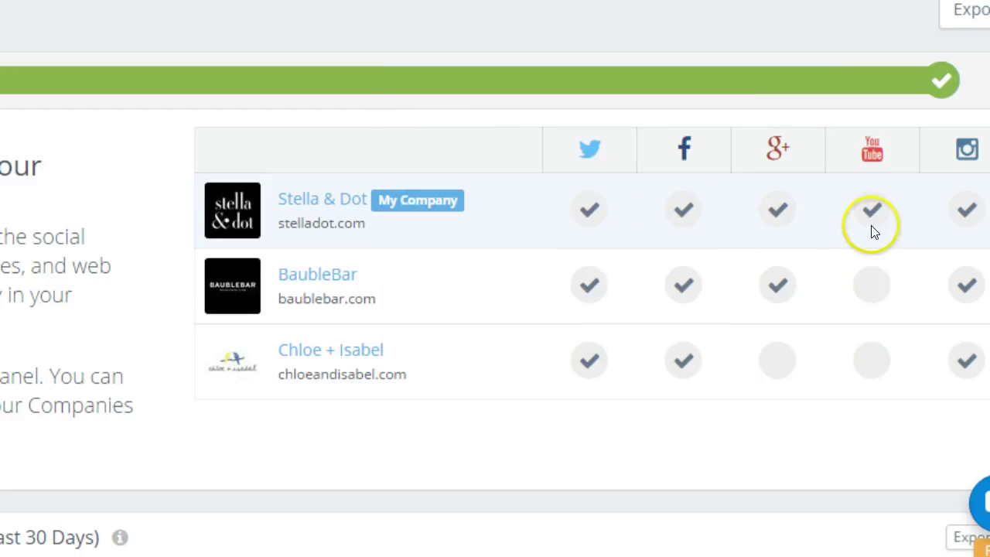
mouse_move(873, 228)
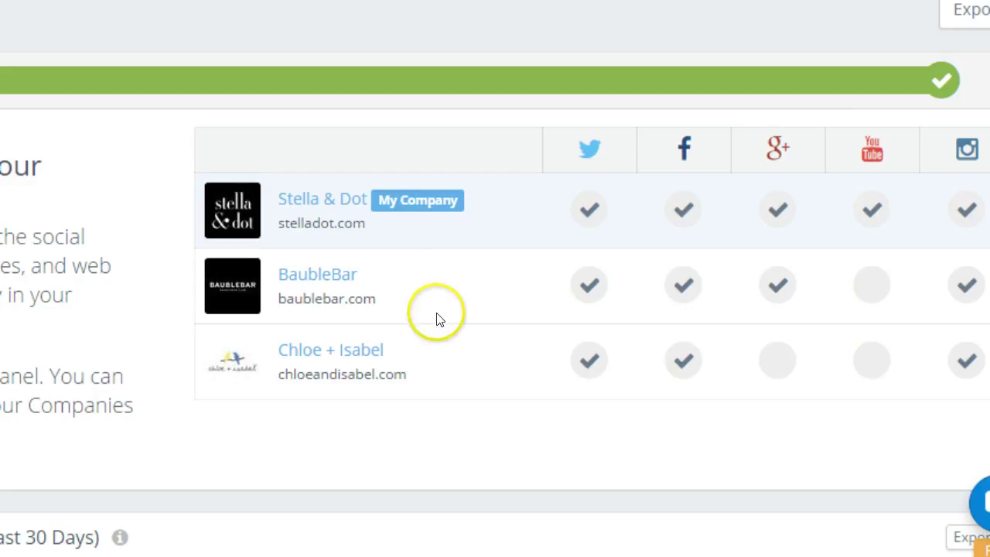
mouse_move(882, 309)
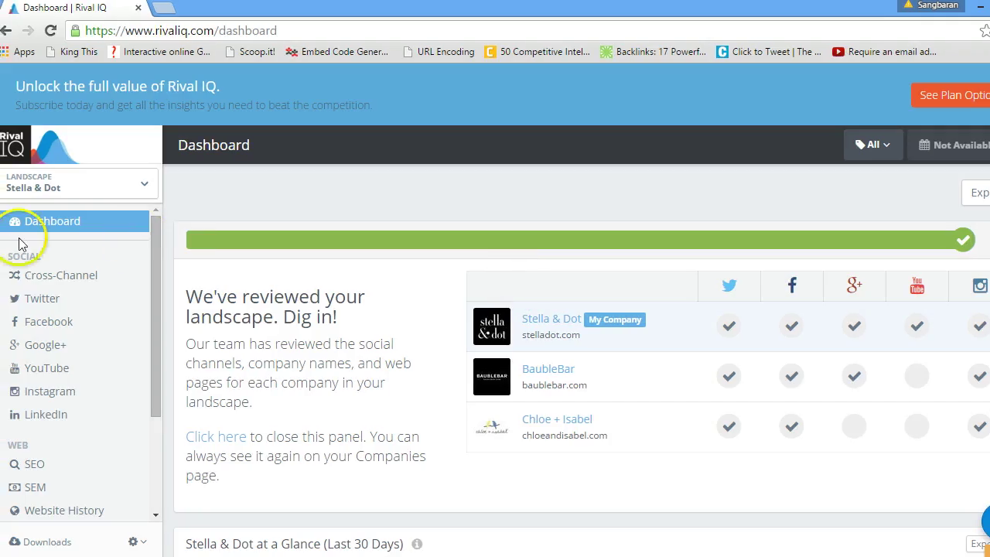
click(62, 277)
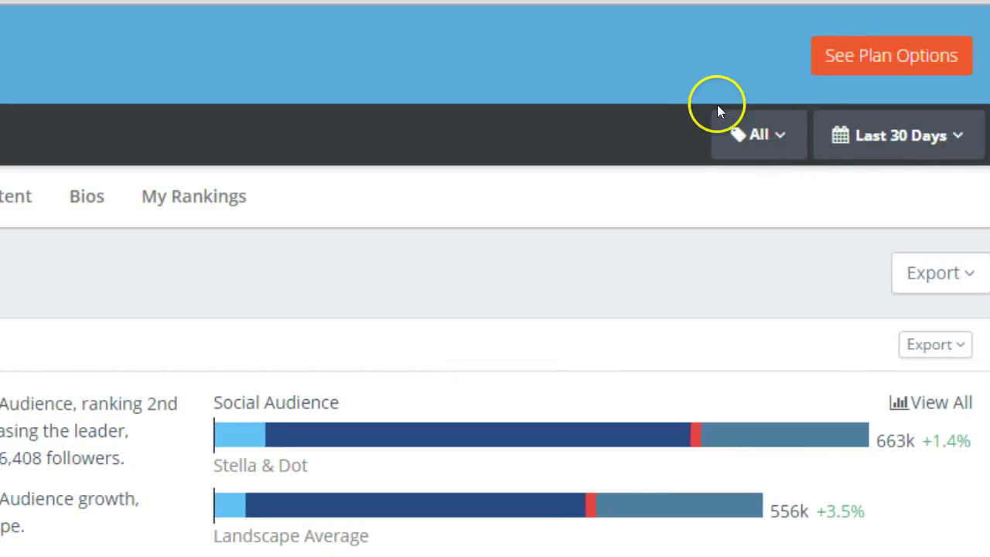
Filter the cross-channel report to Only Stella & Dot and set the company filter back to All.
click(775, 133)
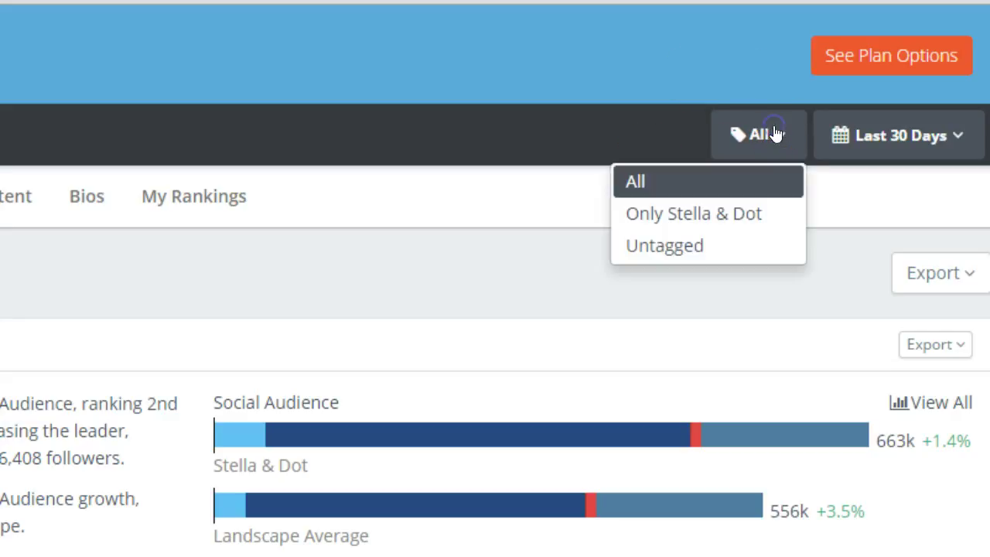
click(719, 216)
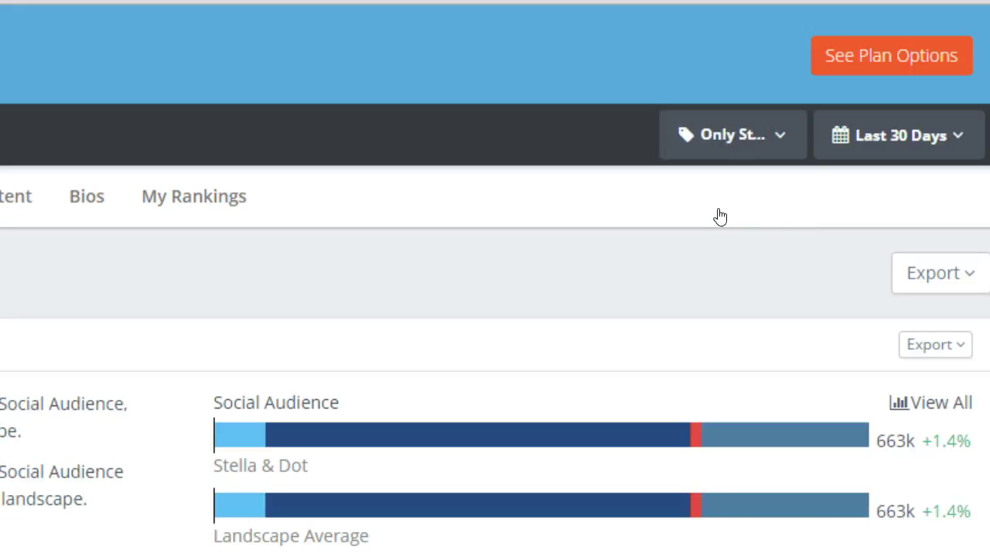
click(753, 140)
click(753, 139)
click(731, 184)
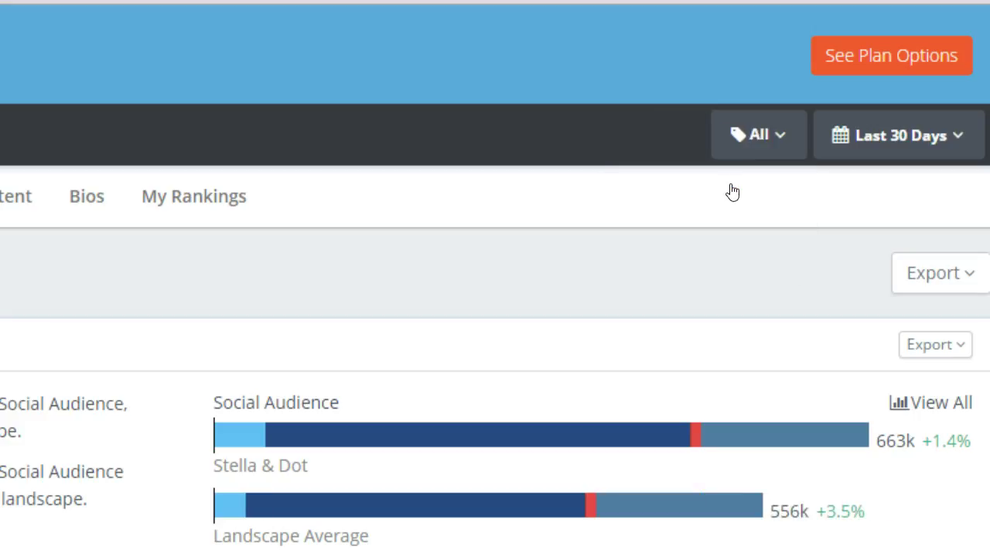
Check which date ranges are available for the Cross-Channel report.
click(913, 152)
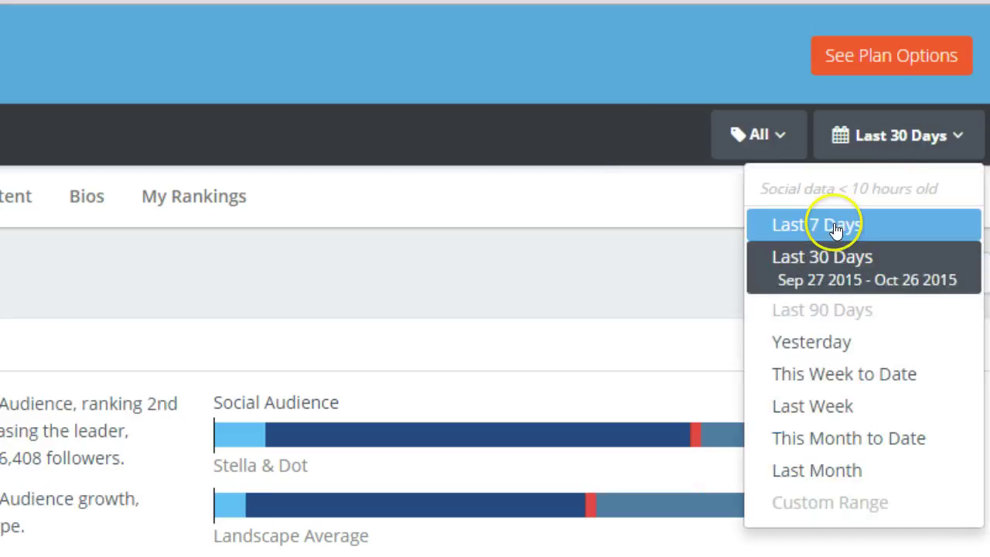
mouse_move(832, 309)
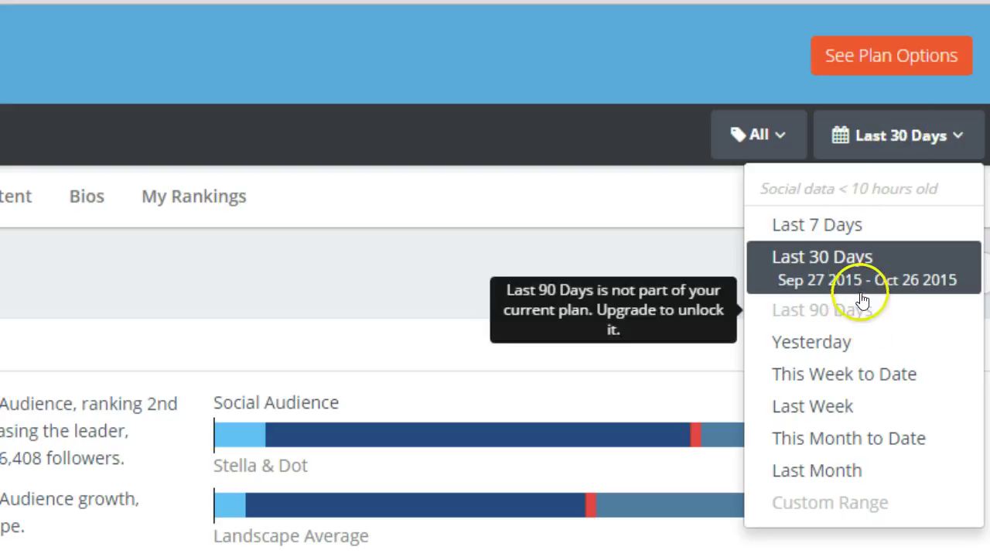
click(674, 226)
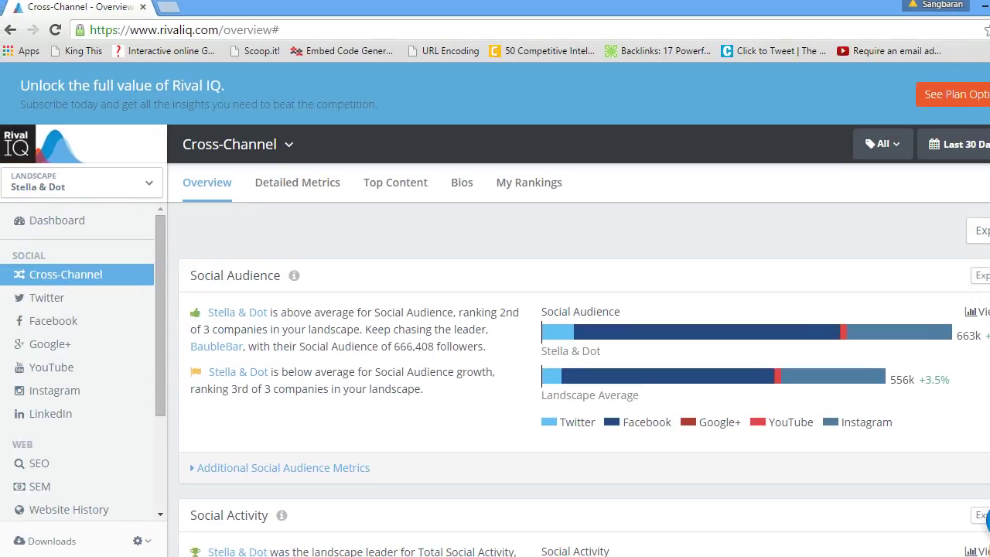
Open the Twitter overview and review its Followers and Activity & Engagement sections, including the export options for Followers.
click(47, 298)
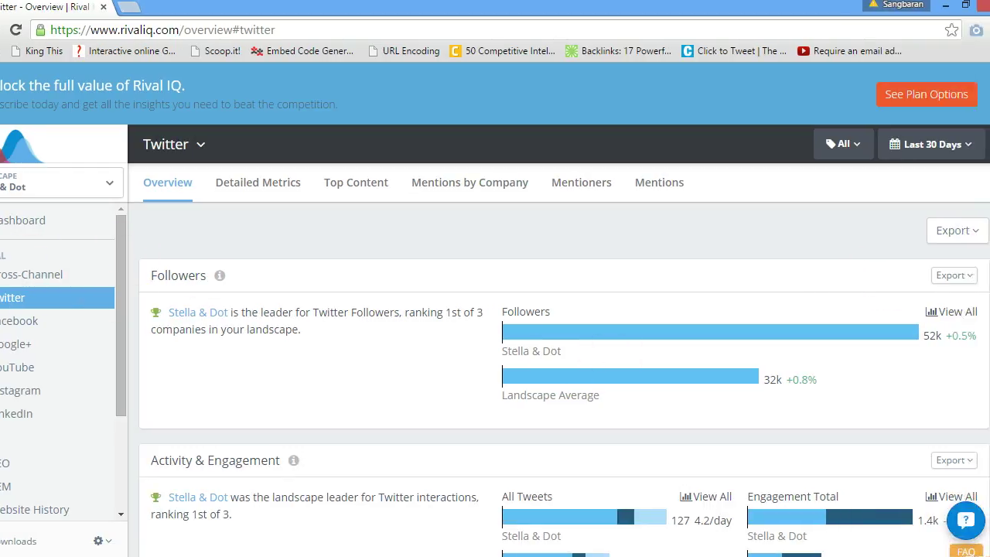
scroll(564, 380, down, 1)
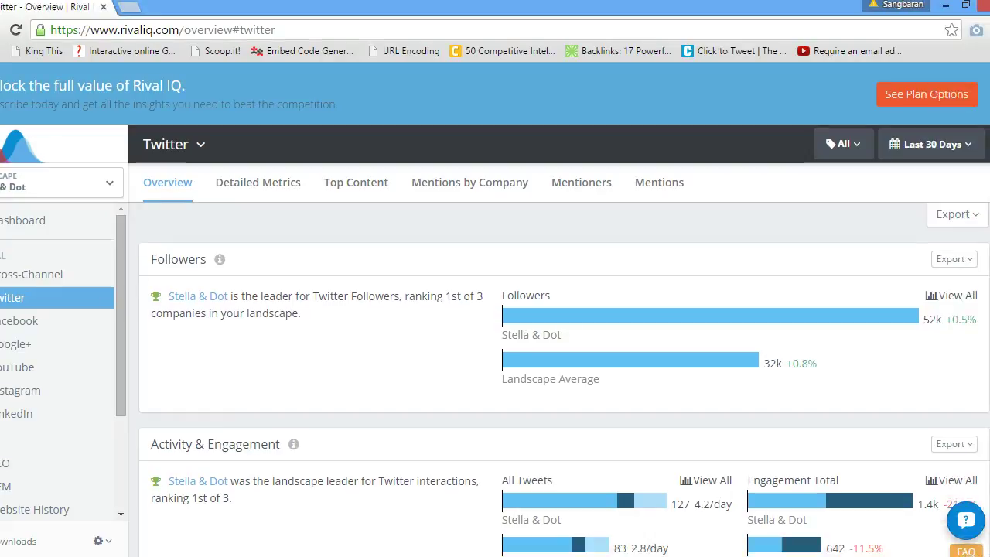
click(846, 155)
click(895, 181)
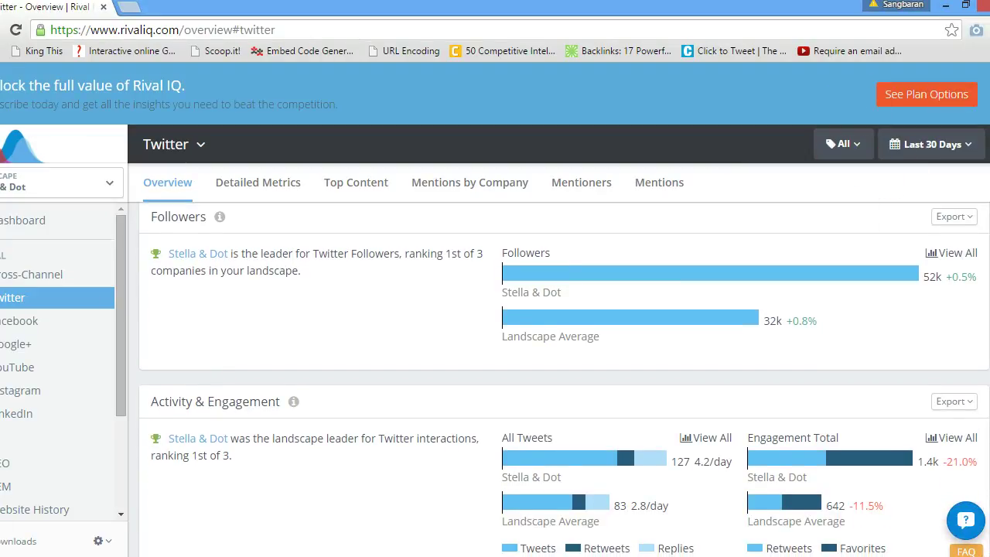
scroll(563, 379, down, 1)
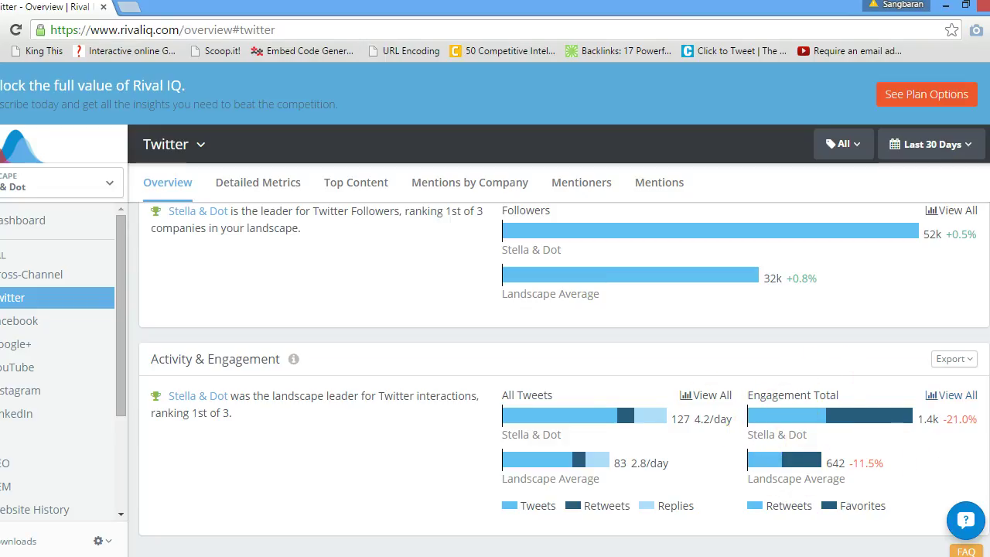
scroll(592, 276, up, 3)
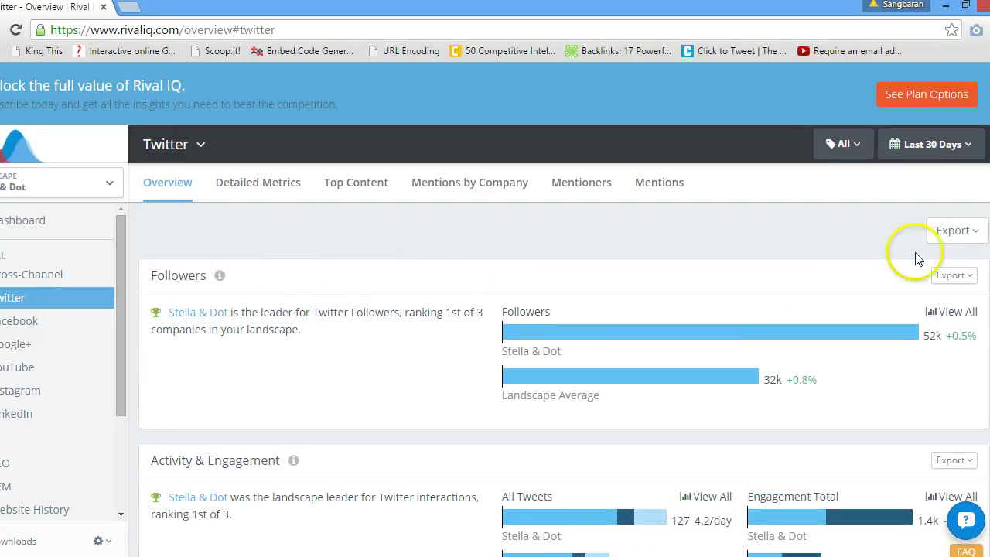
click(945, 276)
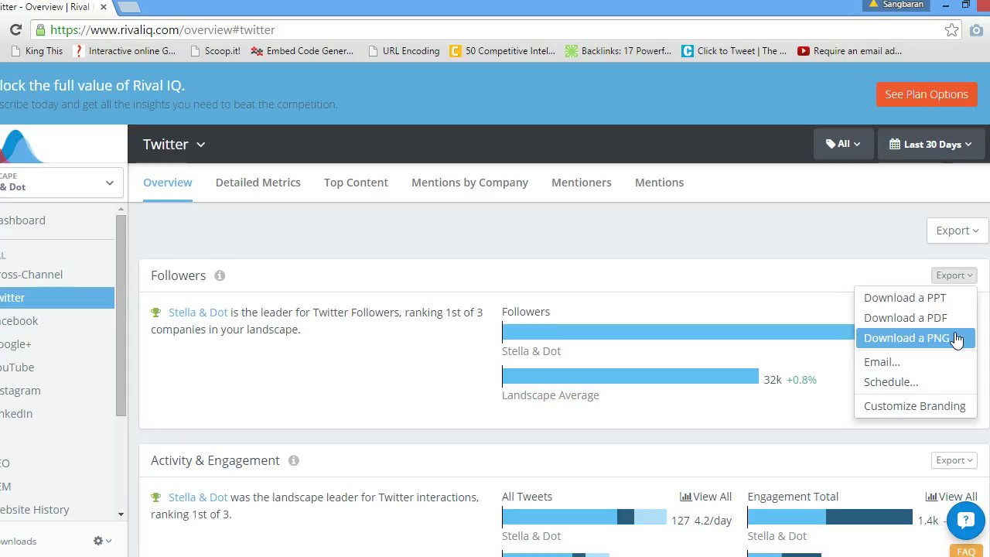
click(236, 245)
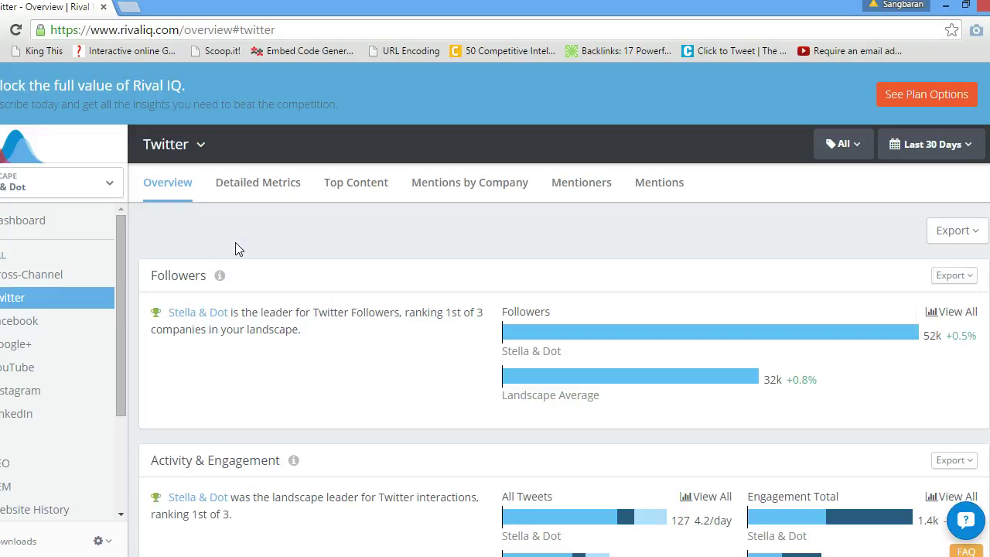
Open Twitter's Detailed Metrics and examine the charts for followers, tweets per day and engagement across the three companies.
click(254, 189)
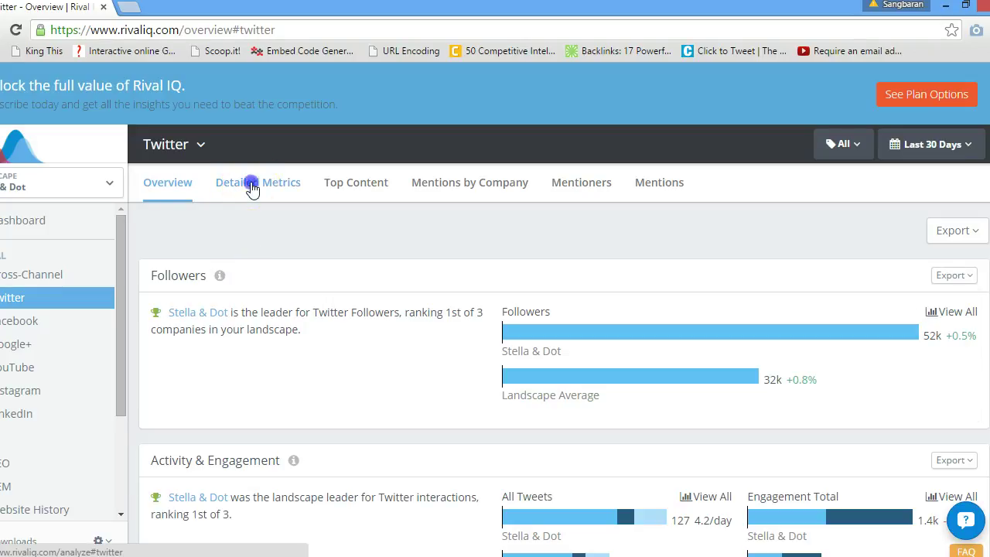
click(252, 189)
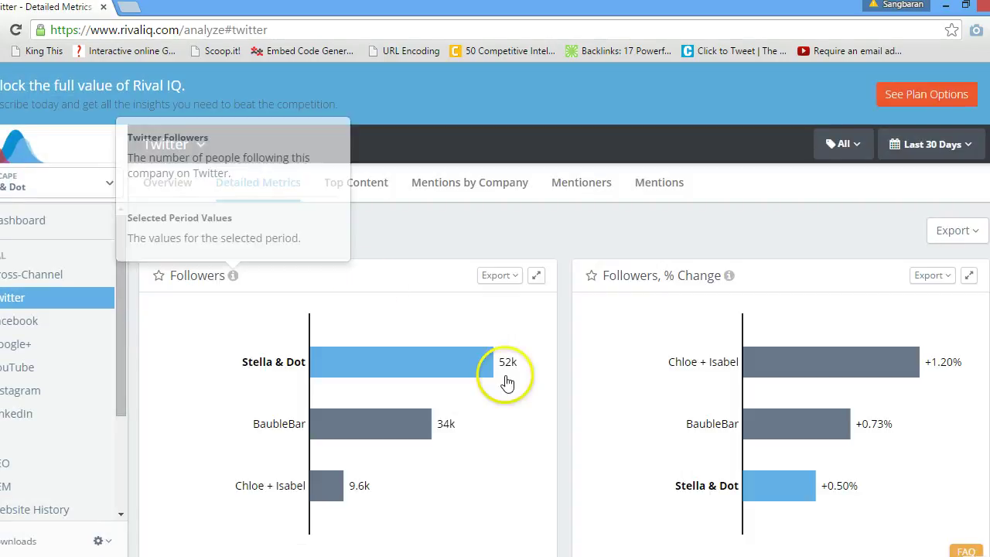
scroll(564, 368, down, 3)
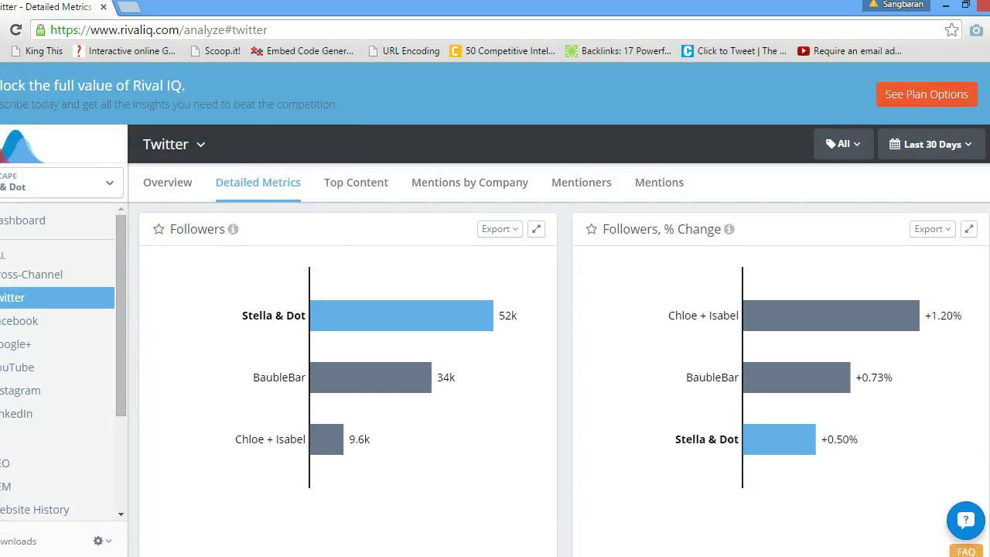
scroll(564, 368, down, 3)
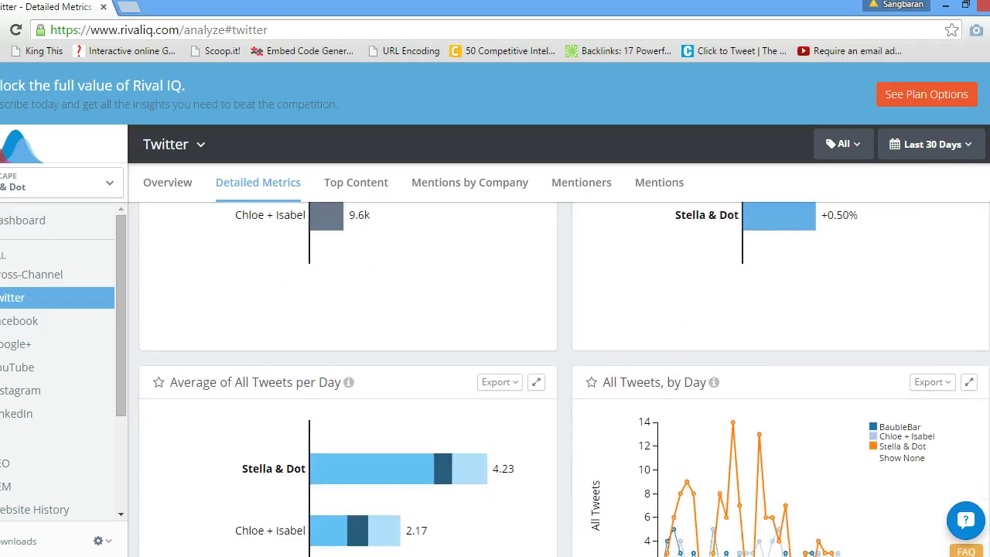
scroll(563, 368, down, 3)
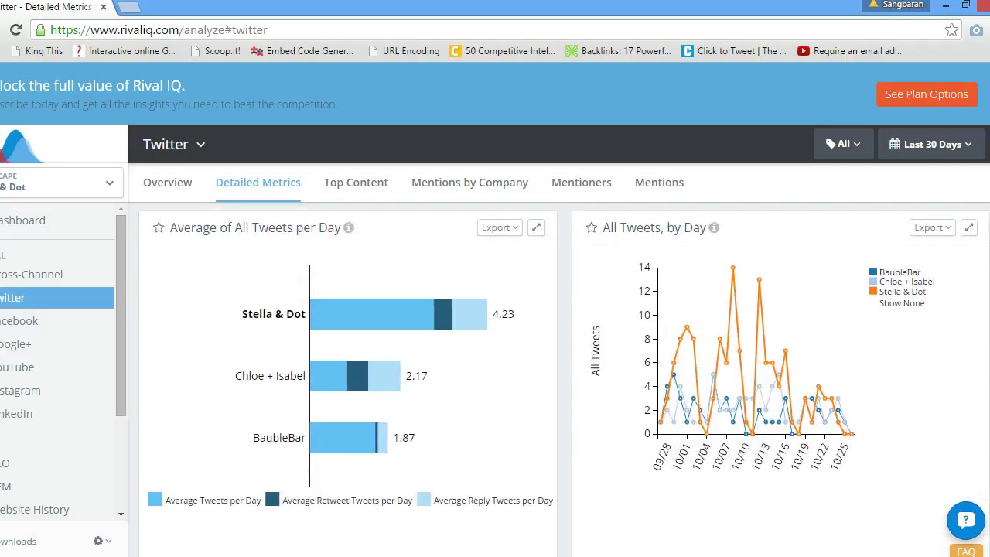
scroll(564, 368, down, 1)
scroll(563, 368, down, 8)
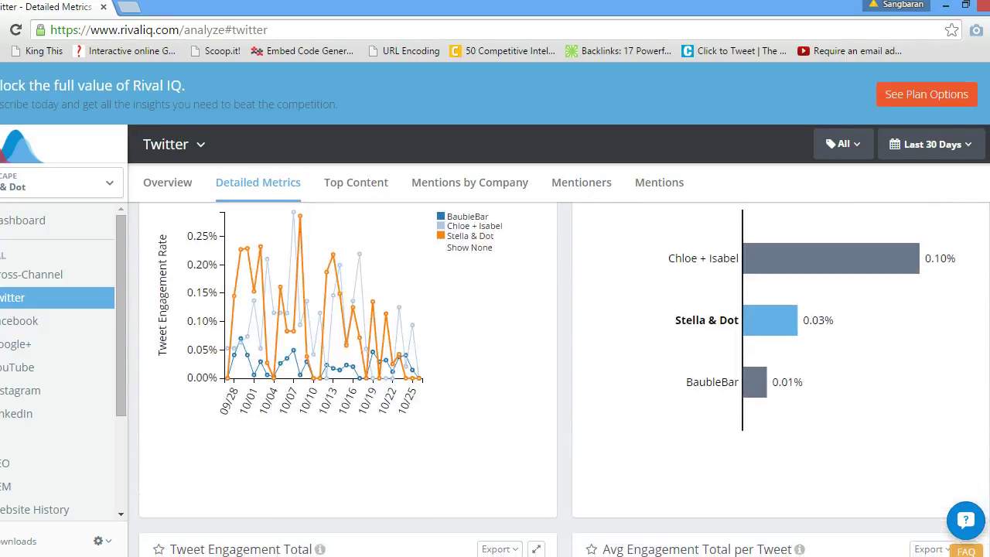
scroll(563, 368, up, 10)
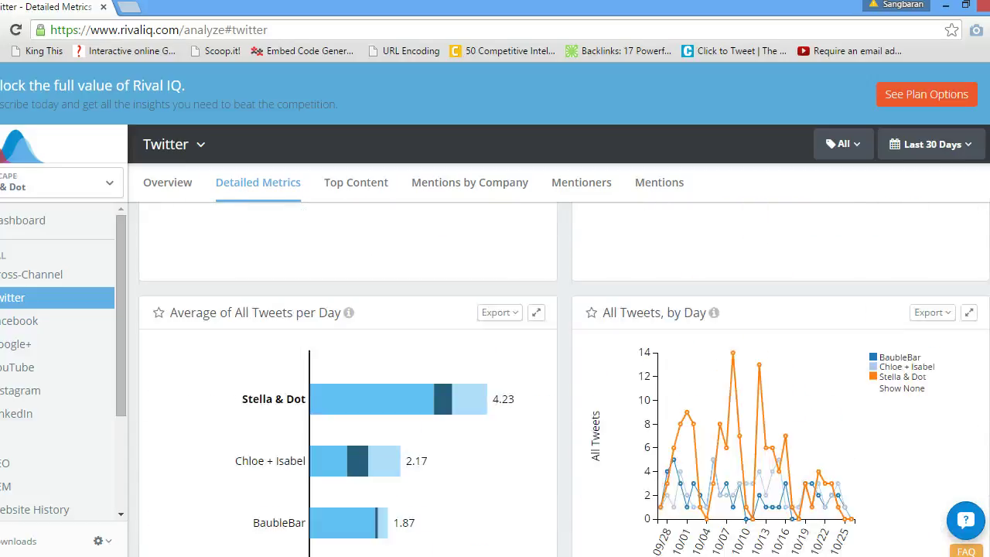
scroll(564, 368, up, 3)
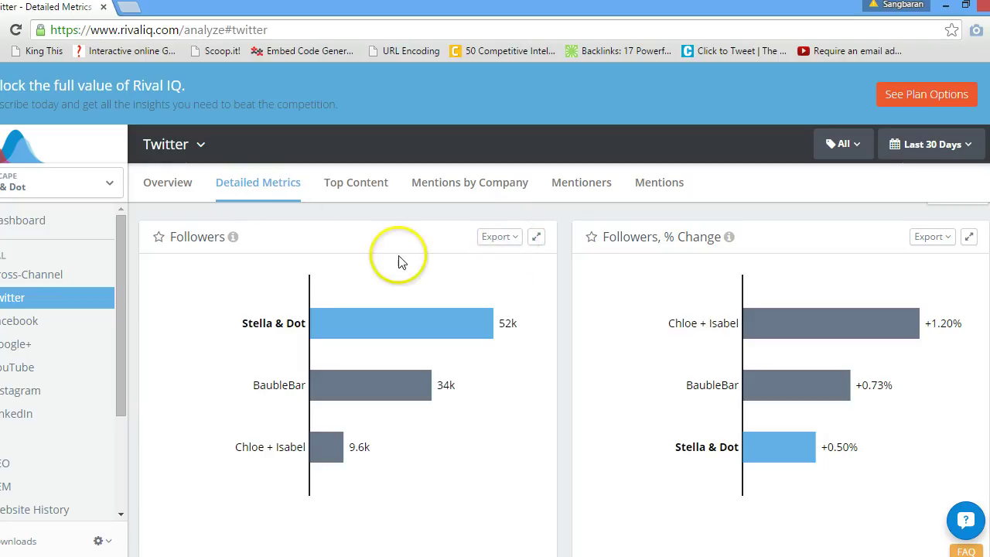
Export the Twitter Followers chart as a PDF and open the downloaded file.
click(510, 236)
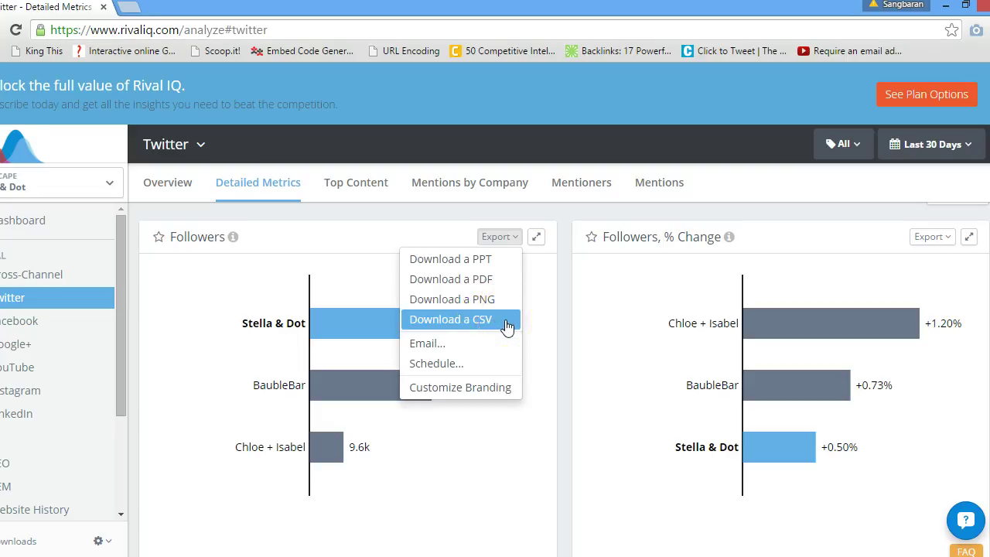
click(929, 245)
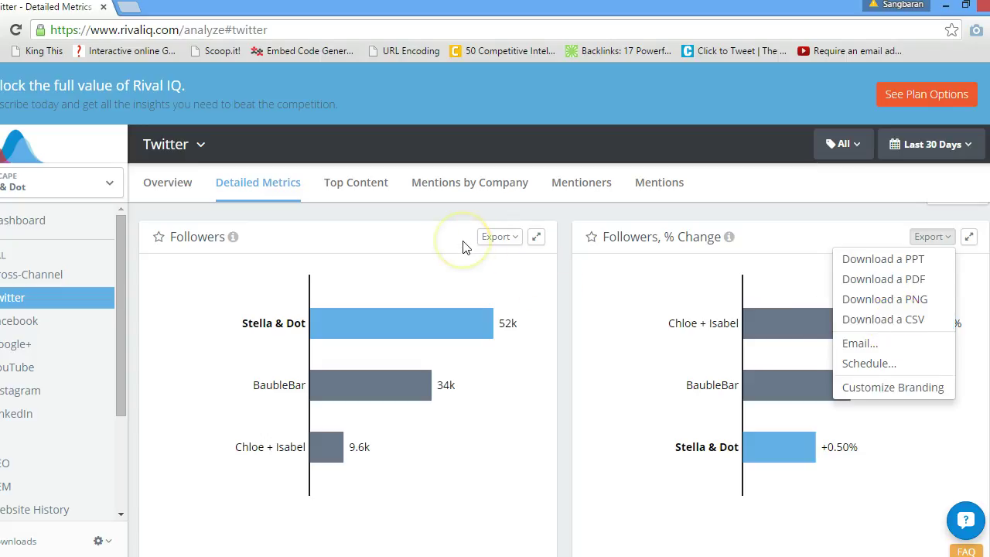
click(510, 242)
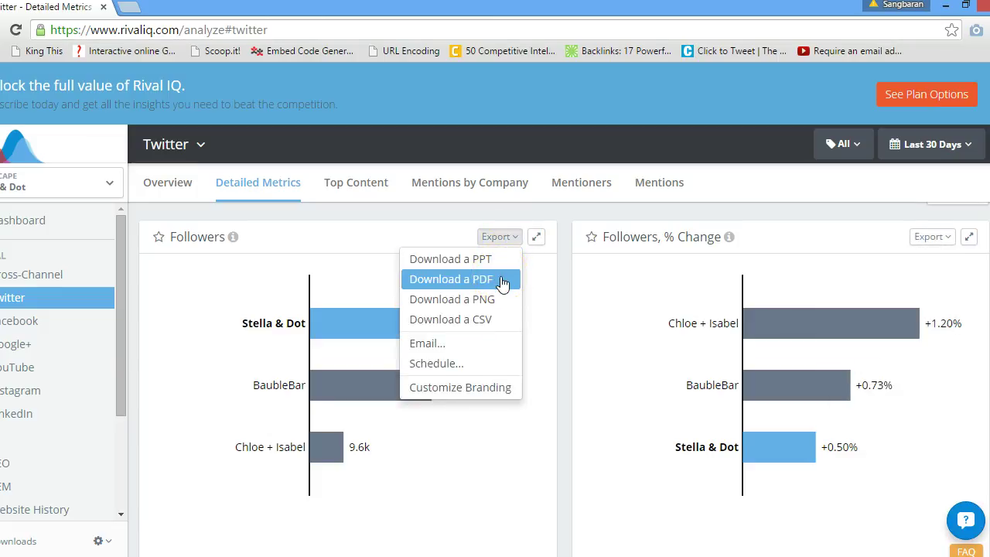
click(501, 280)
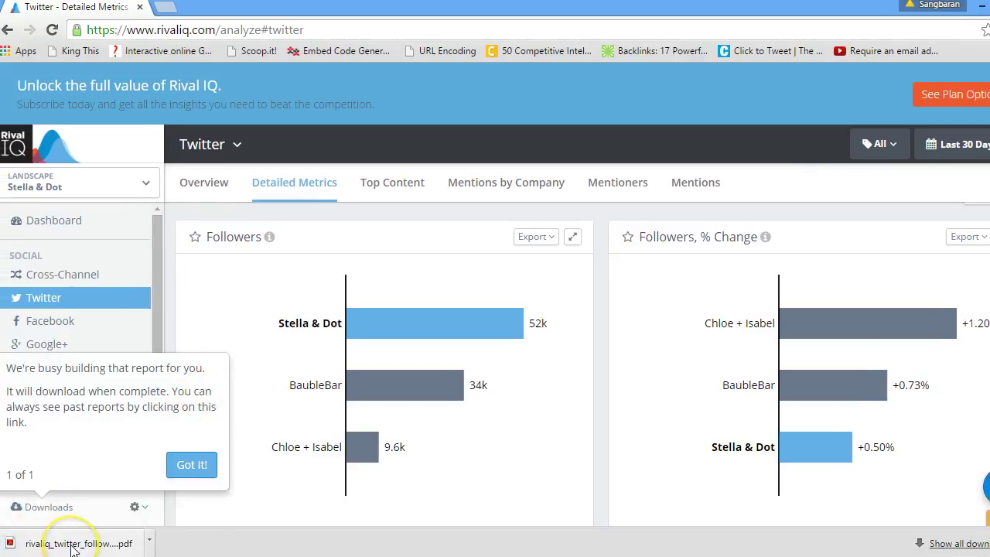
click(71, 545)
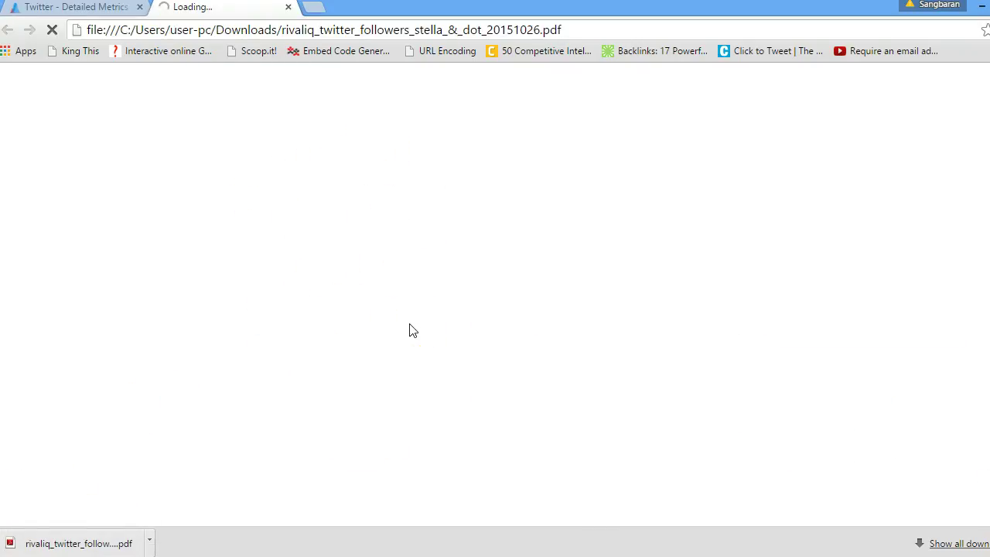
mouse_move(960, 522)
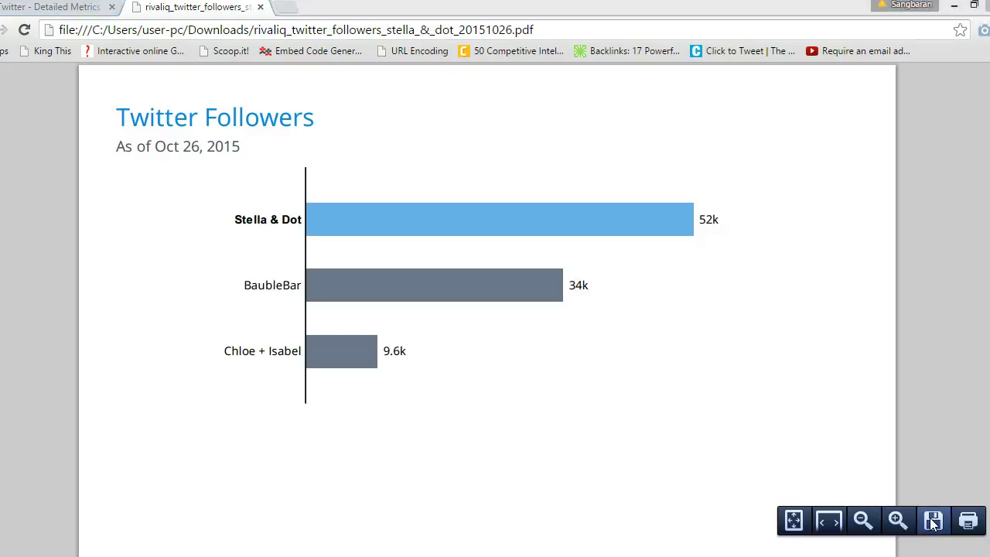
Start saving a copy of the Twitter Followers PDF and browse to the Class Content folder on Local Disk (F:).
click(933, 522)
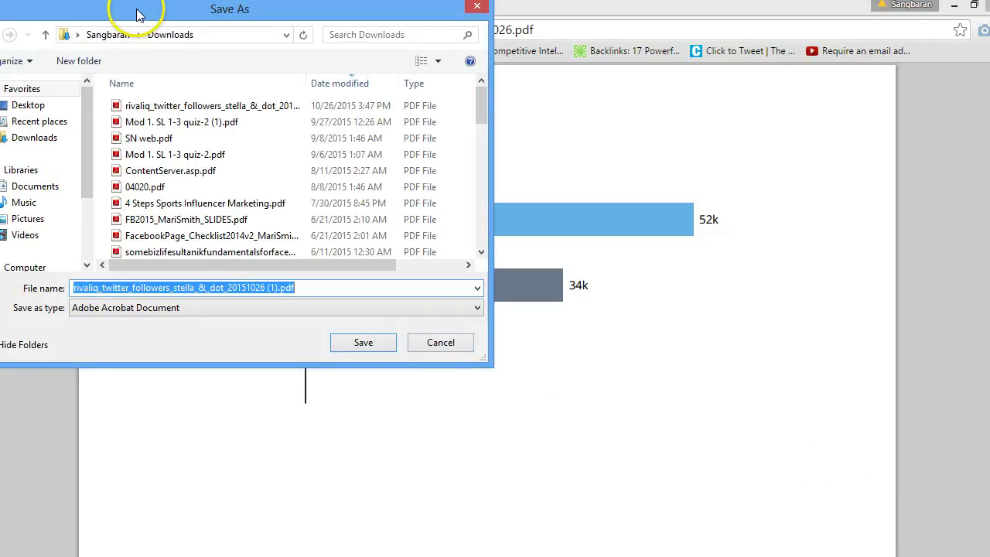
drag(137, 14, 198, 16)
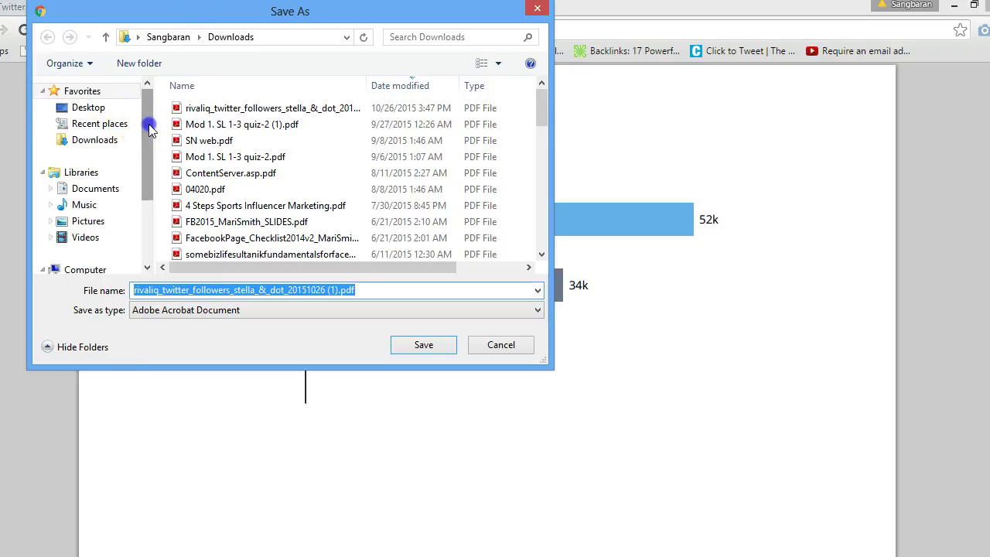
scroll(147, 128, down, 3)
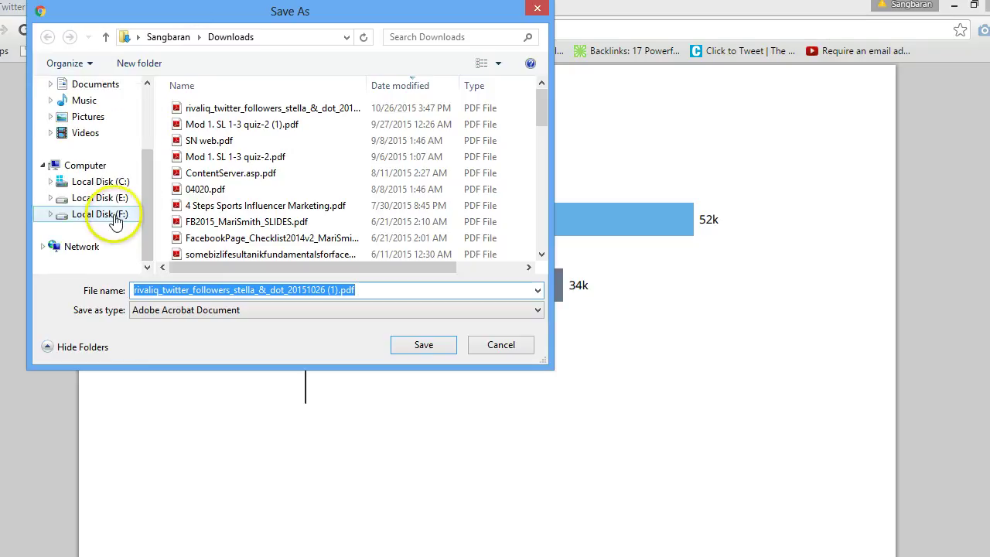
click(117, 215)
double_click(195, 193)
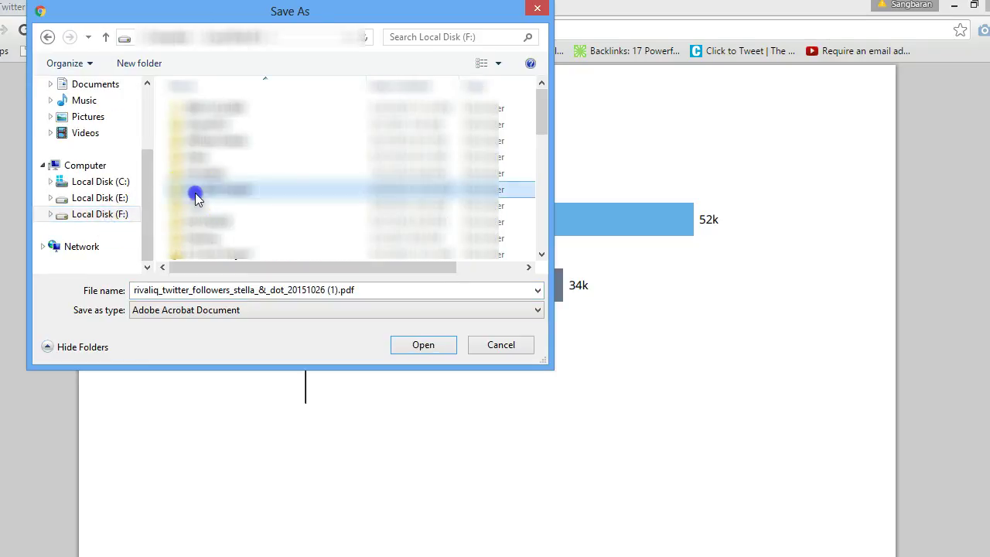
double_click(196, 142)
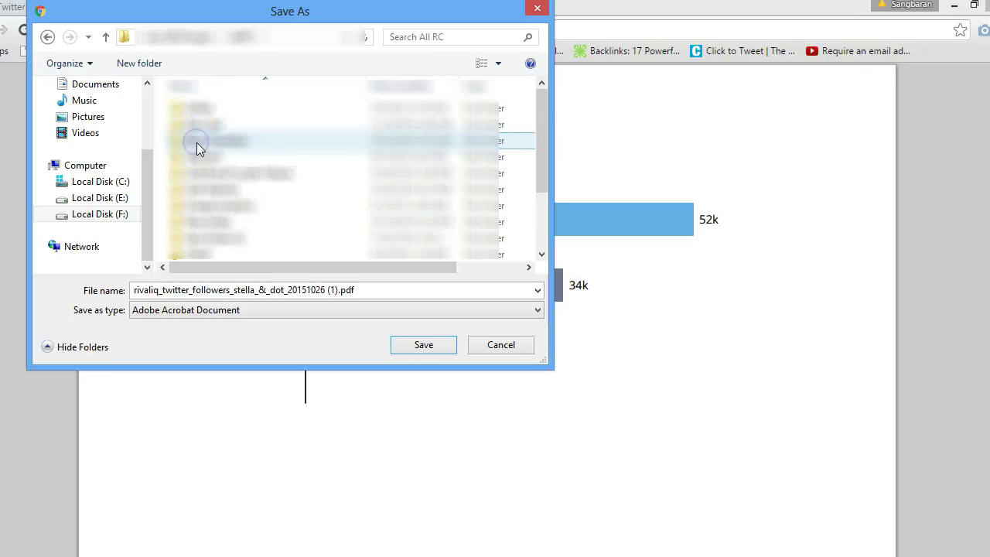
double_click(196, 143)
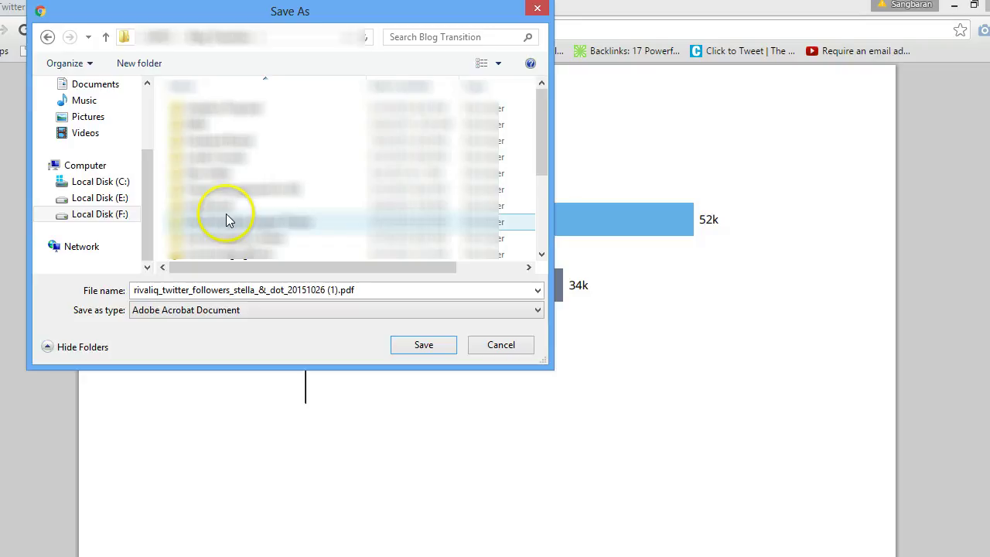
drag(543, 167, 541, 185)
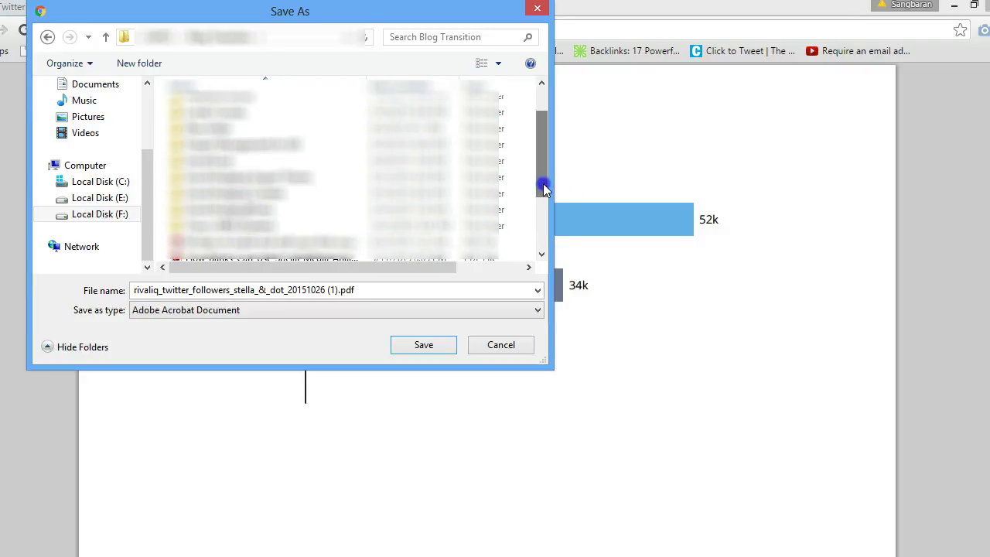
double_click(293, 224)
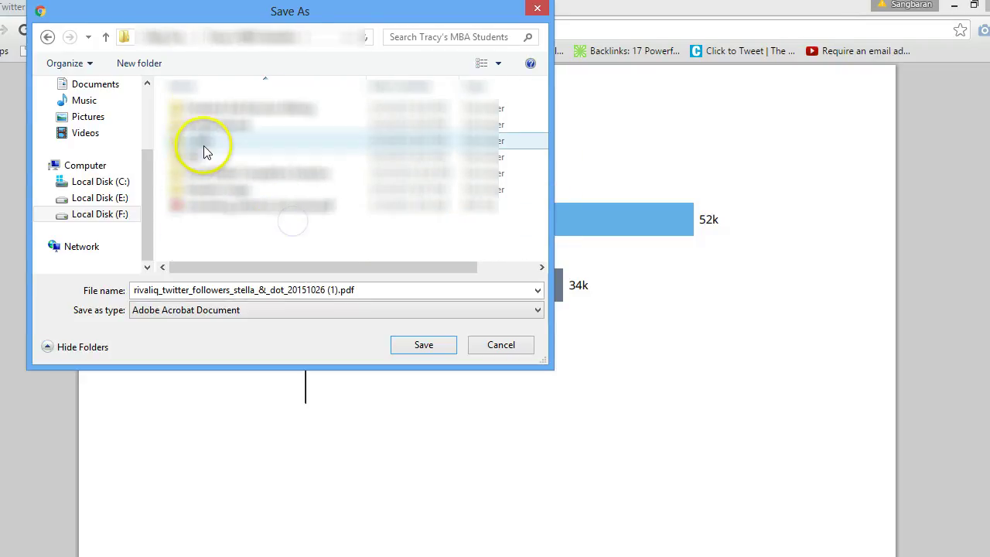
double_click(210, 172)
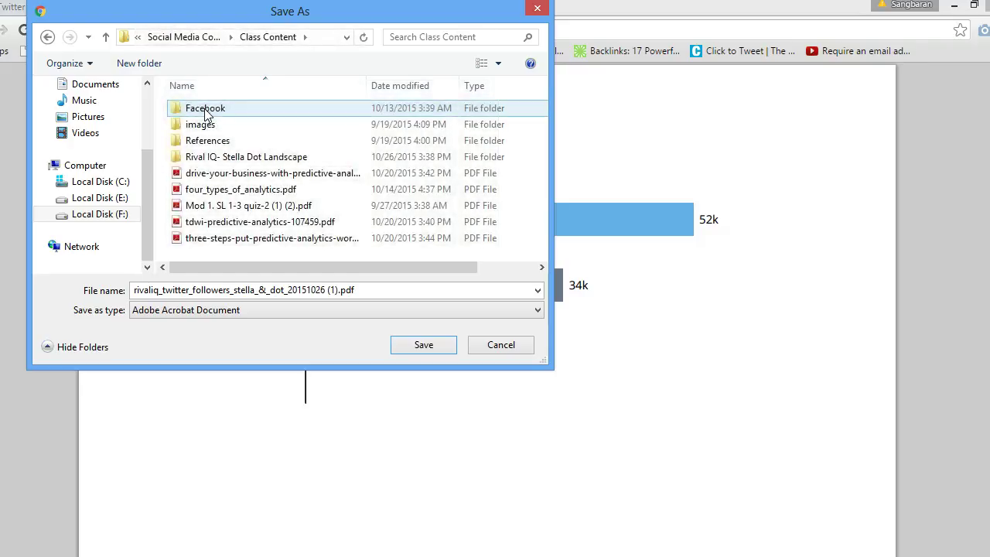
Save the Twitter Followers PDF in the PDF Reports folder under Rival IQ- Stella Dot Landscape > Twitter.
double_click(257, 158)
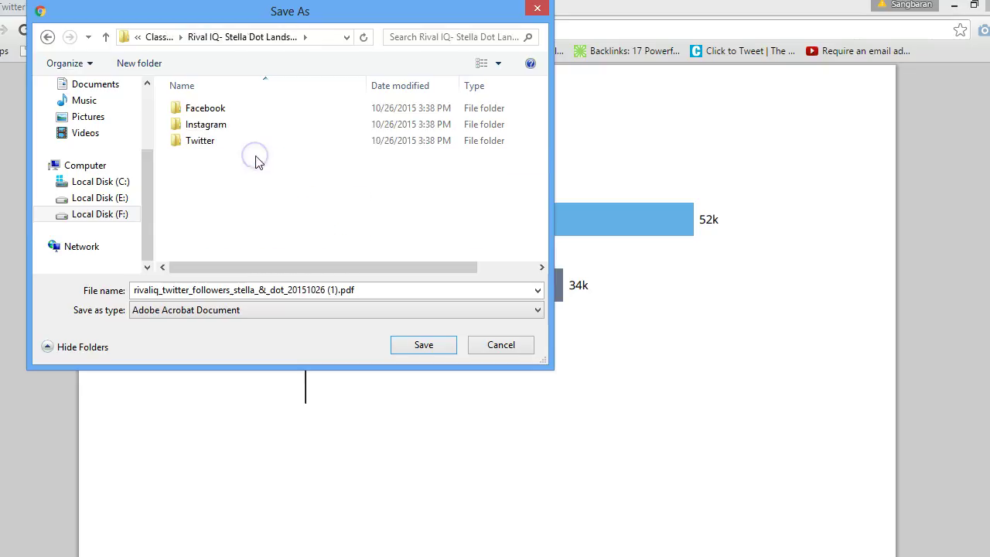
double_click(207, 141)
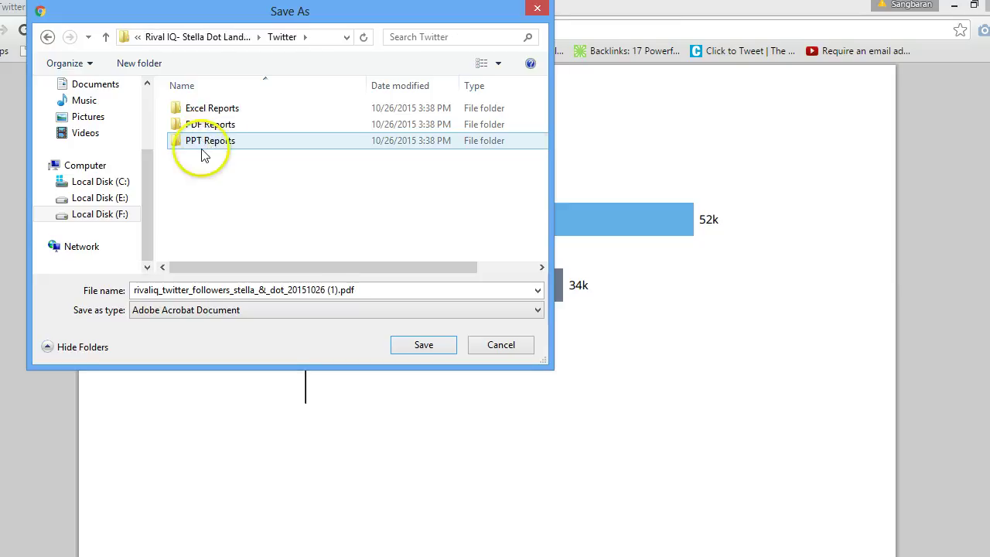
double_click(198, 126)
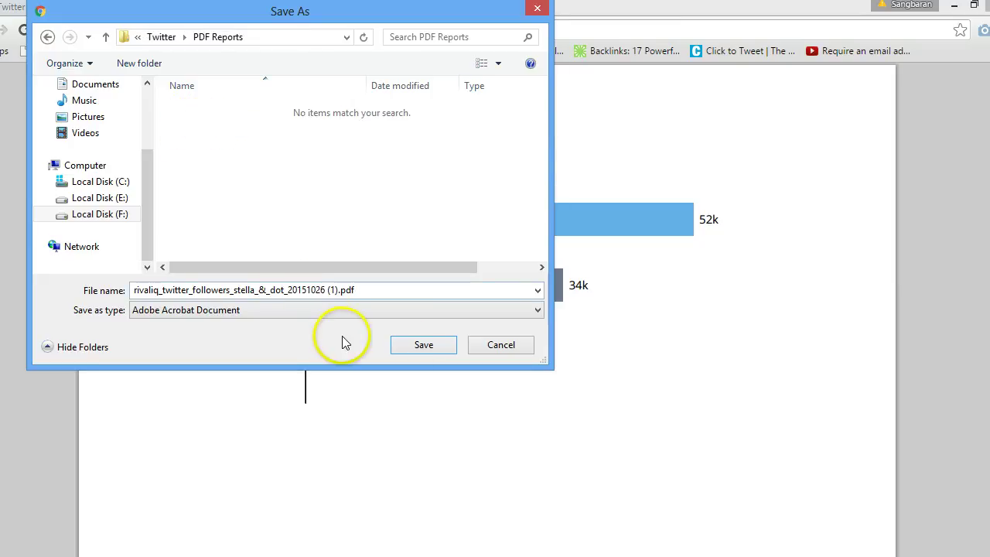
click(417, 347)
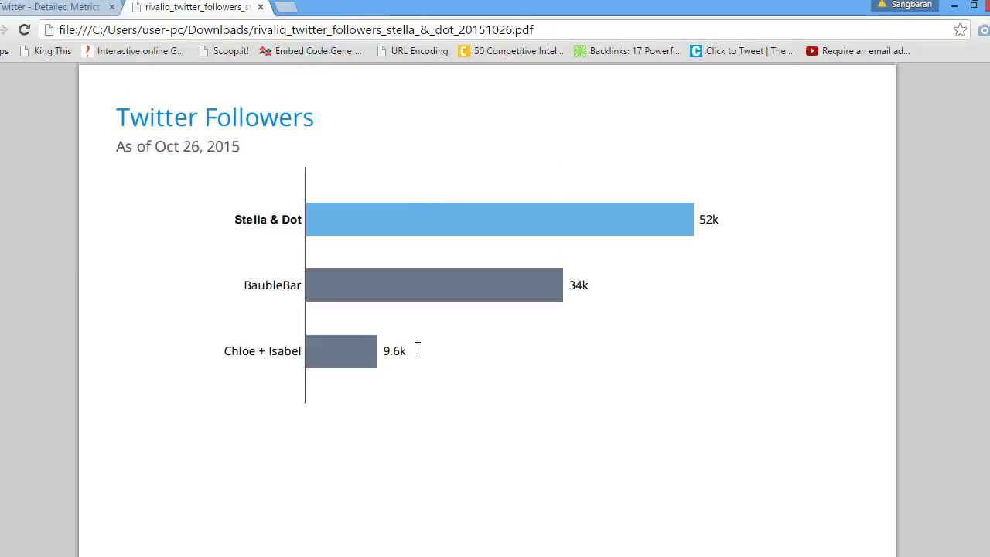
Return to Rival IQ's Twitter Detailed Metrics and show the export options for the Followers chart.
click(38, 9)
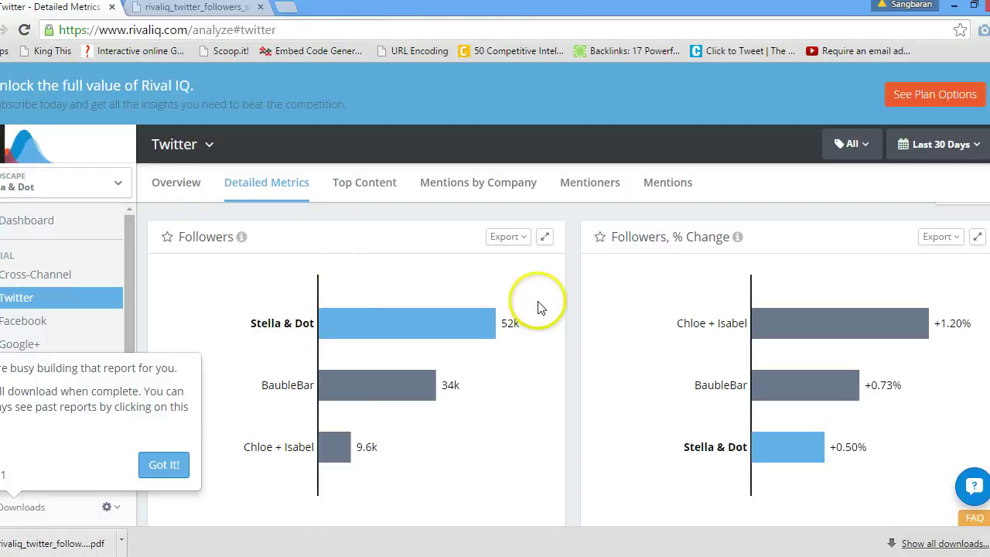
click(519, 240)
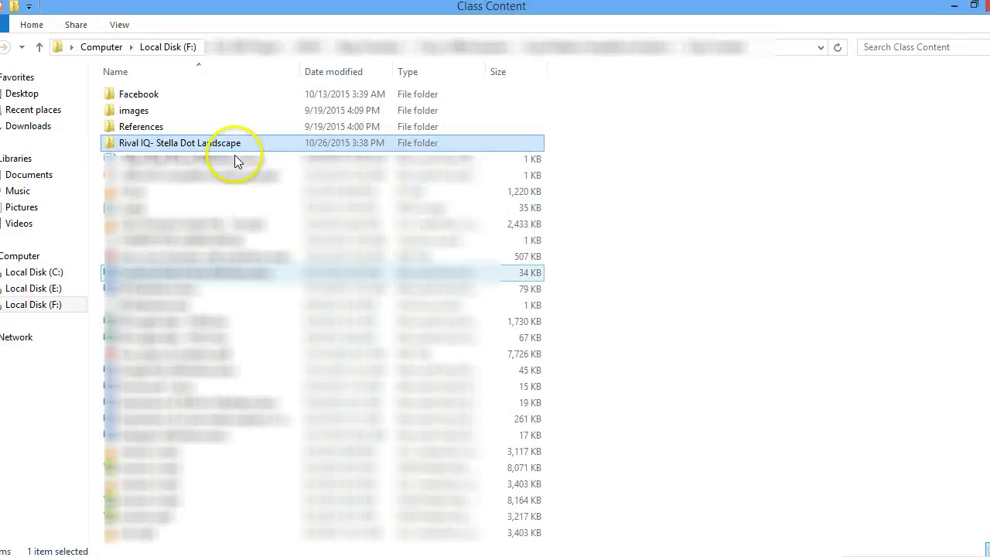
In File Explorer, examine how the Twitter folder inside Rival IQ- Stella Dot Landscape is organised by report format.
double_click(231, 144)
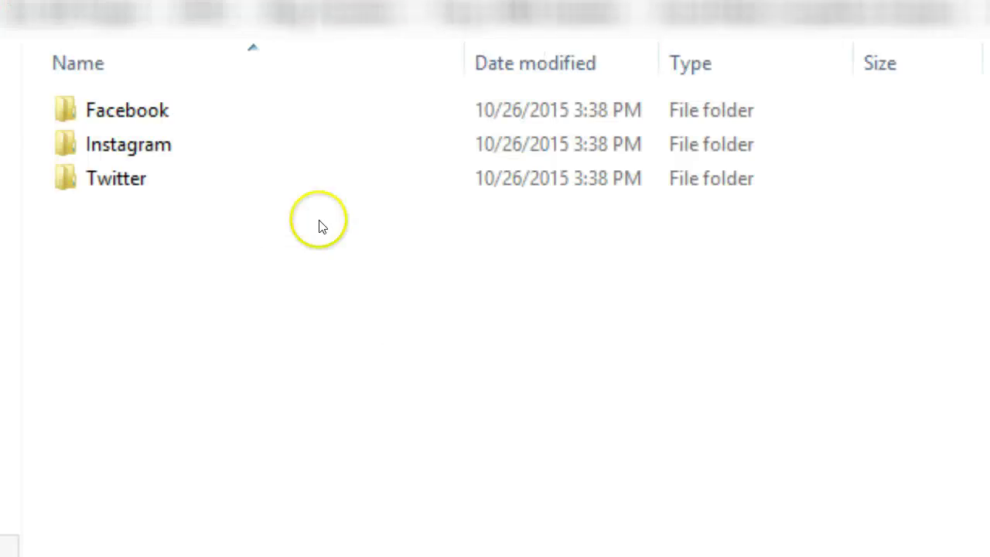
click(149, 125)
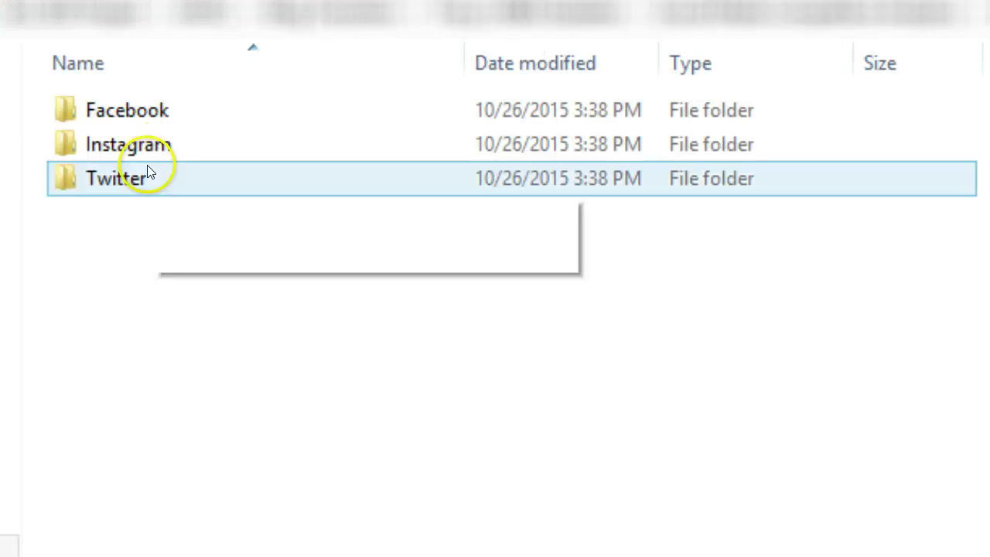
double_click(147, 172)
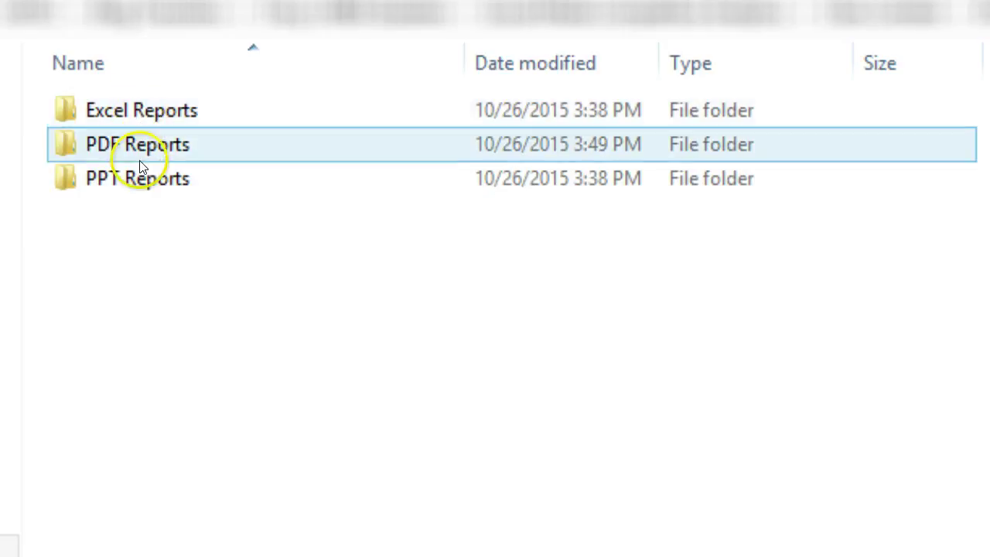
click(138, 182)
click(139, 109)
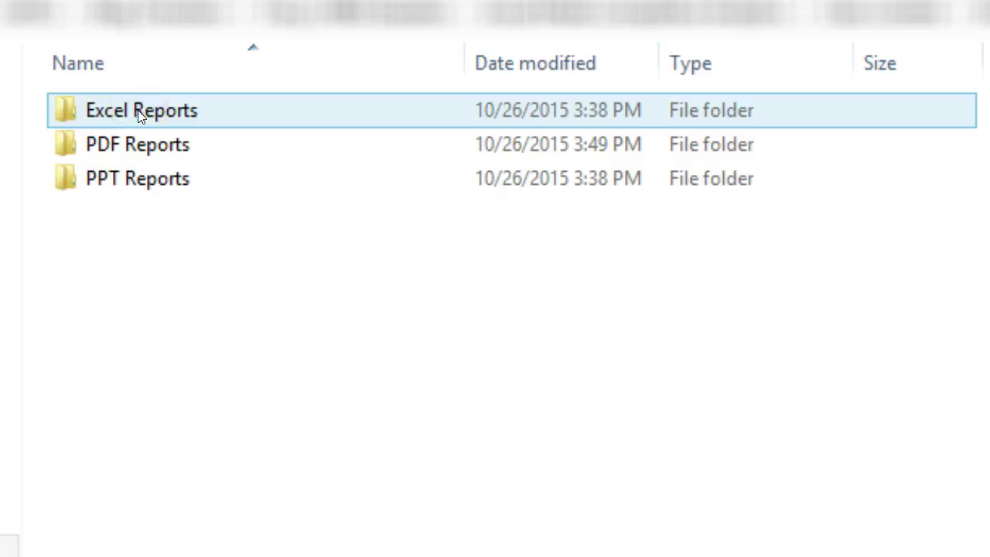
click(142, 146)
click(146, 180)
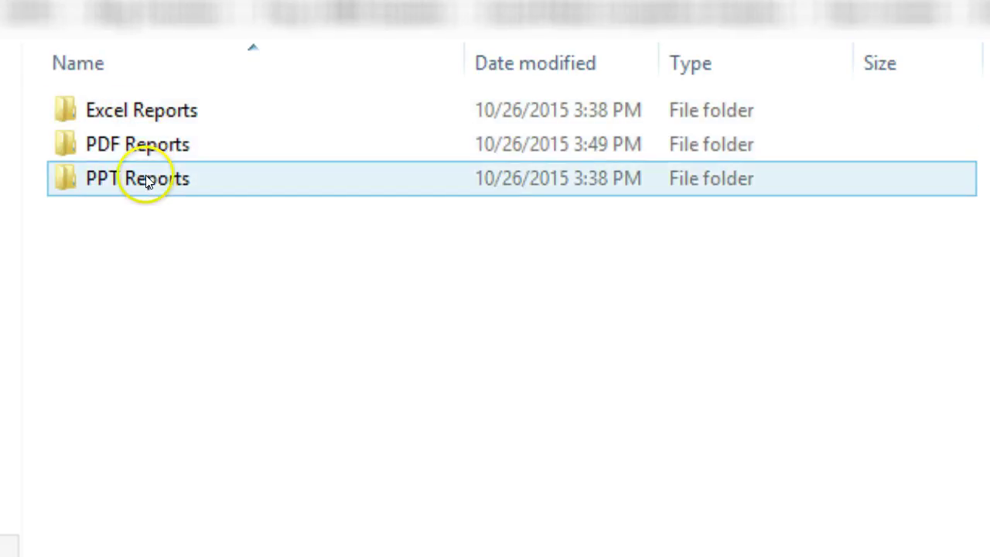
click(130, 84)
click(131, 111)
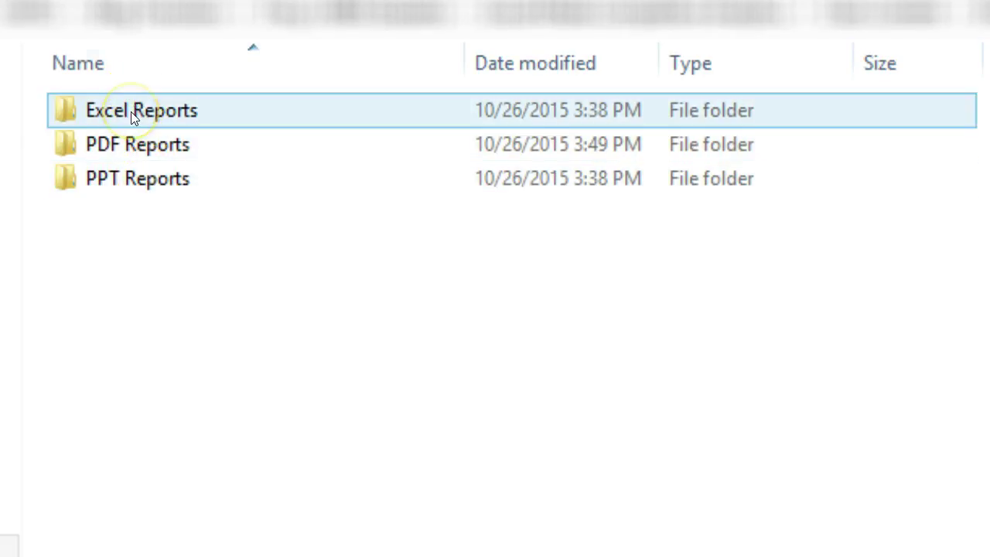
click(126, 150)
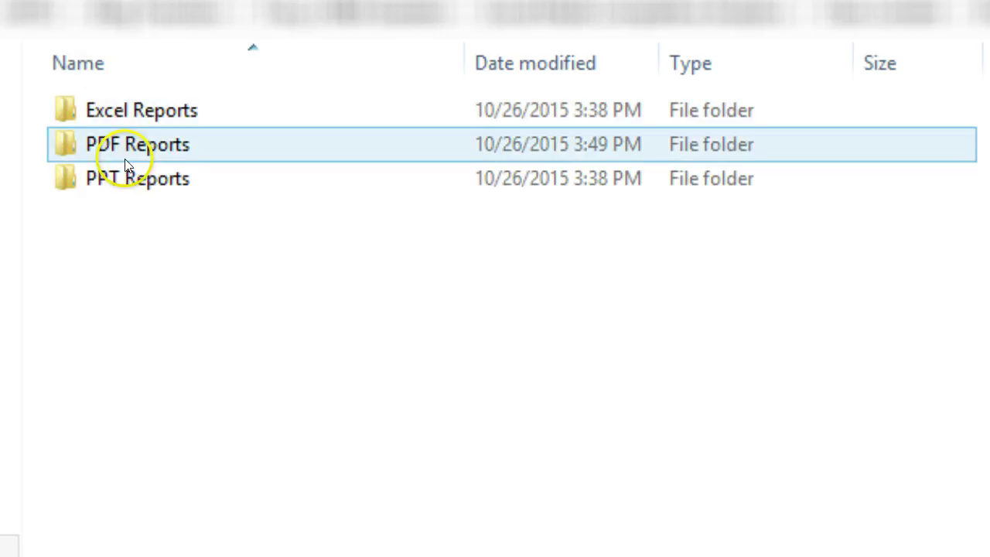
click(148, 213)
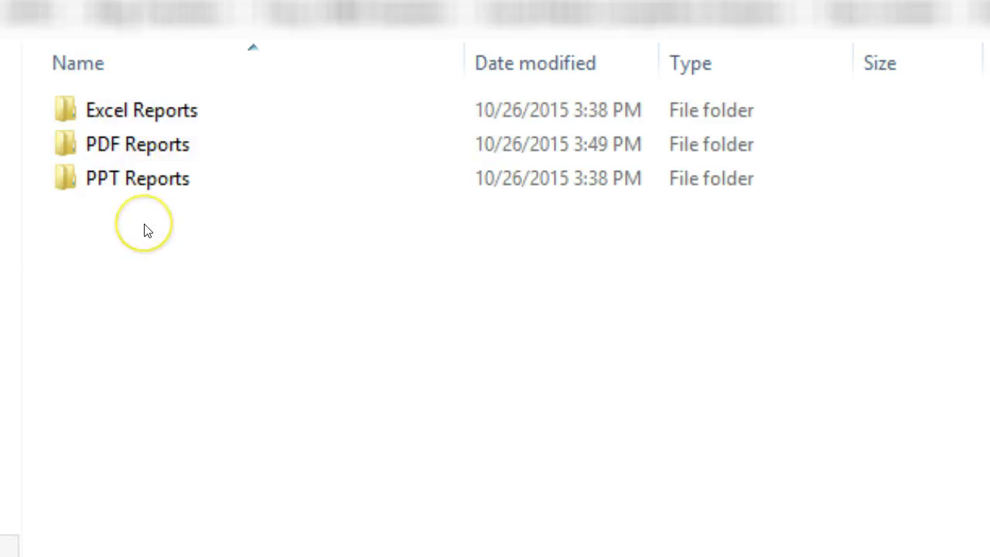
click(143, 229)
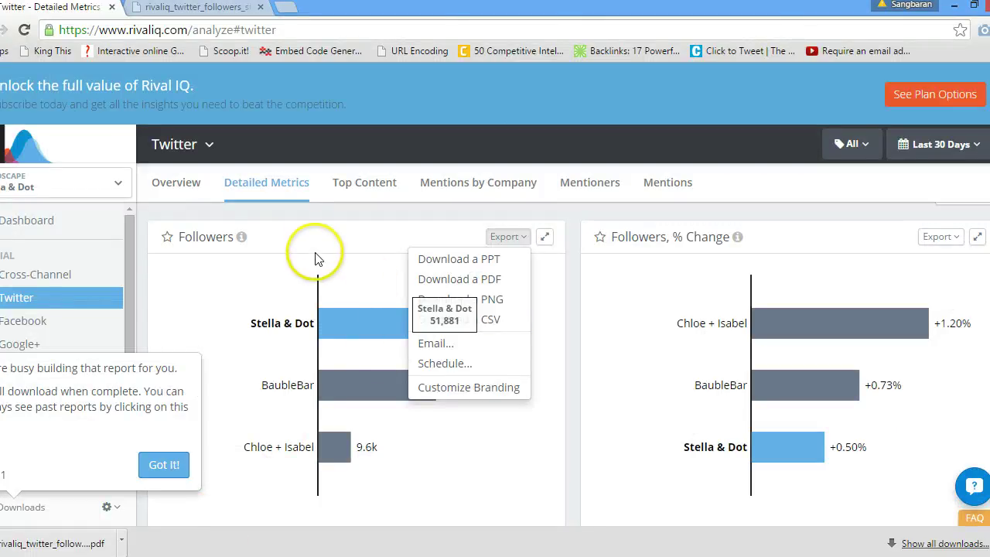
Back in Rival IQ, export the Twitter Followers chart as a CSV and open the downloaded file in Excel.
click(489, 328)
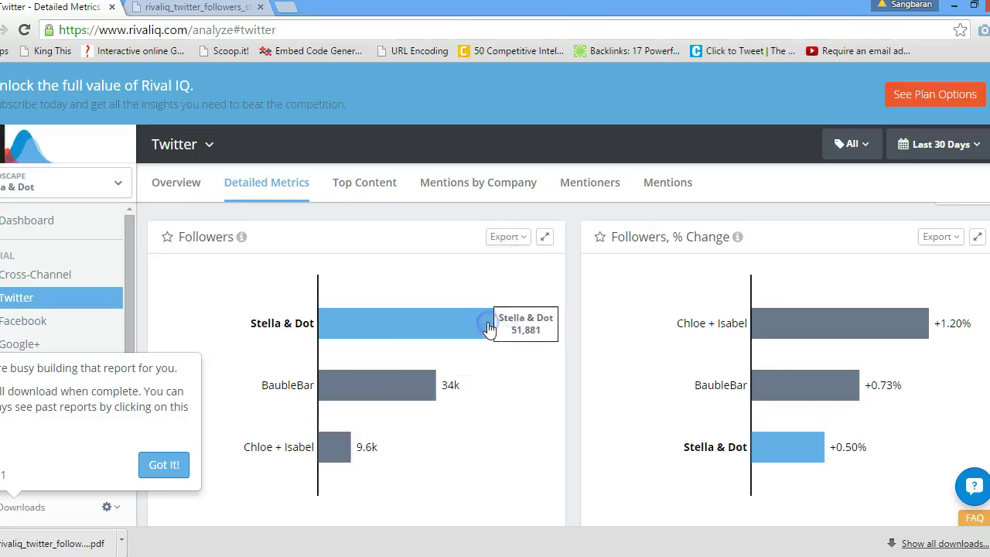
click(512, 437)
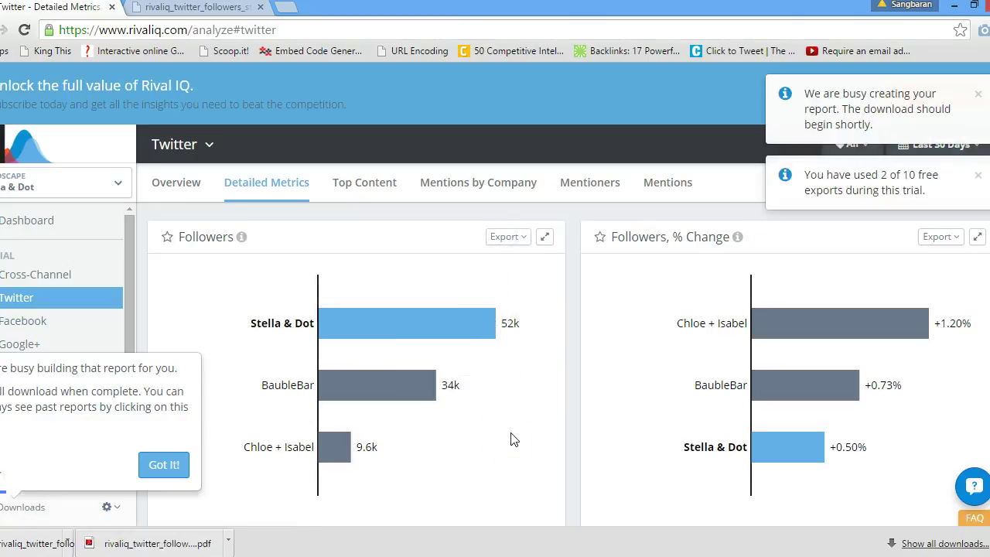
click(464, 403)
click(48, 539)
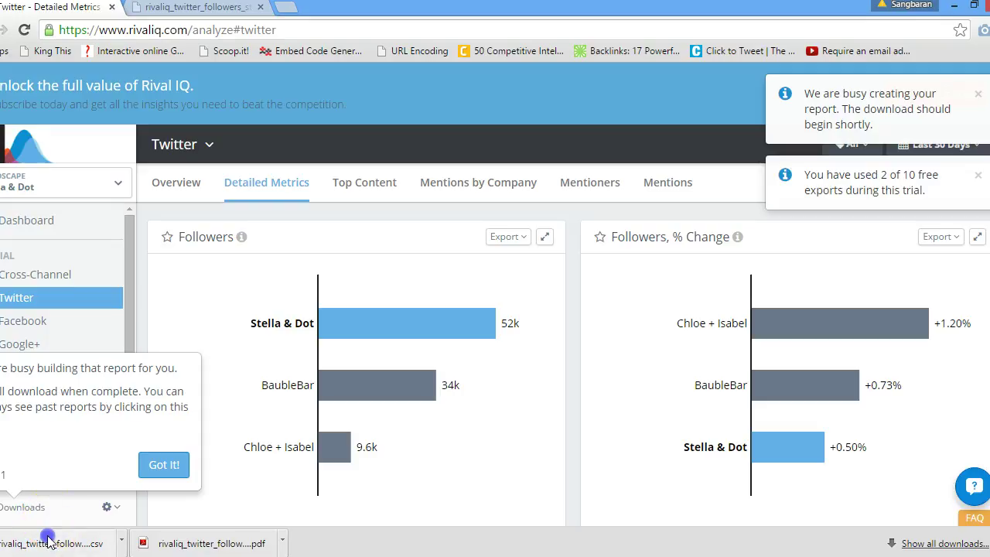
click(347, 409)
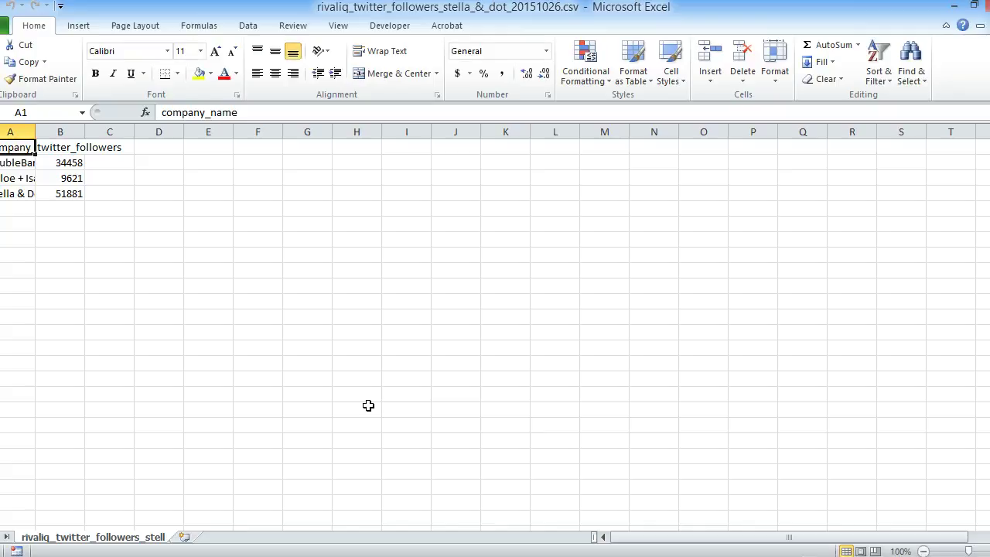
click(160, 269)
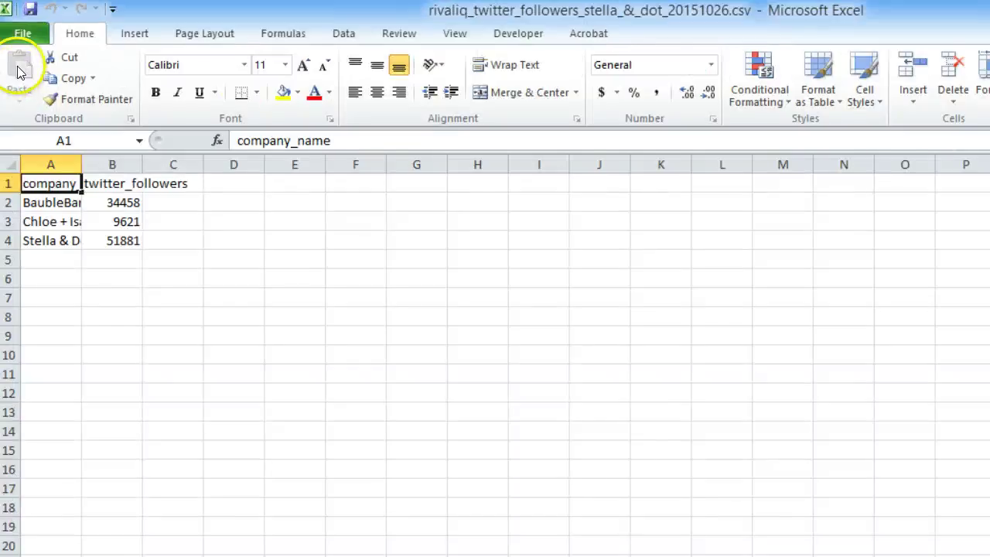
Save a copy of the followers CSV in the Excel Reports folder under Rival IQ- Stella Dot Landscape > Twitter.
click(18, 29)
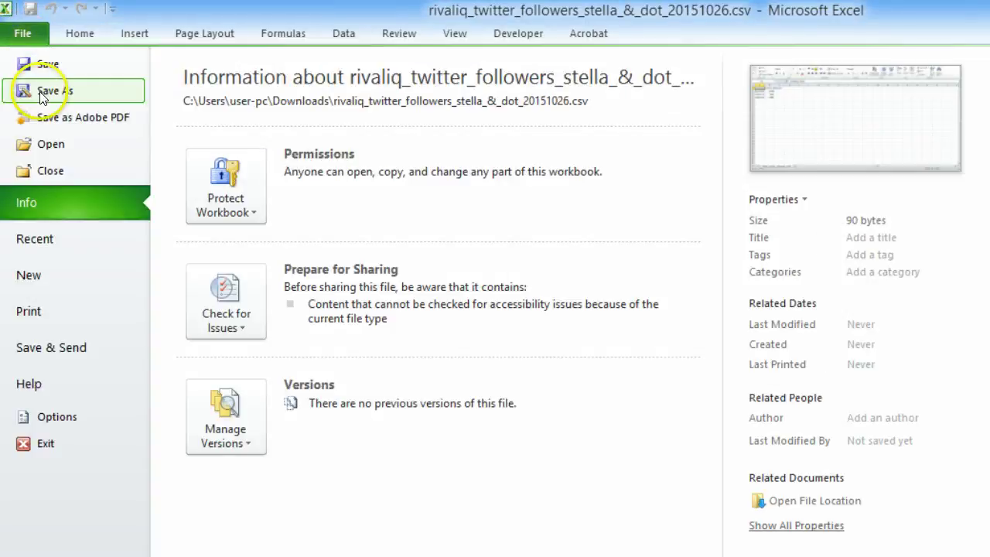
click(39, 89)
click(328, 275)
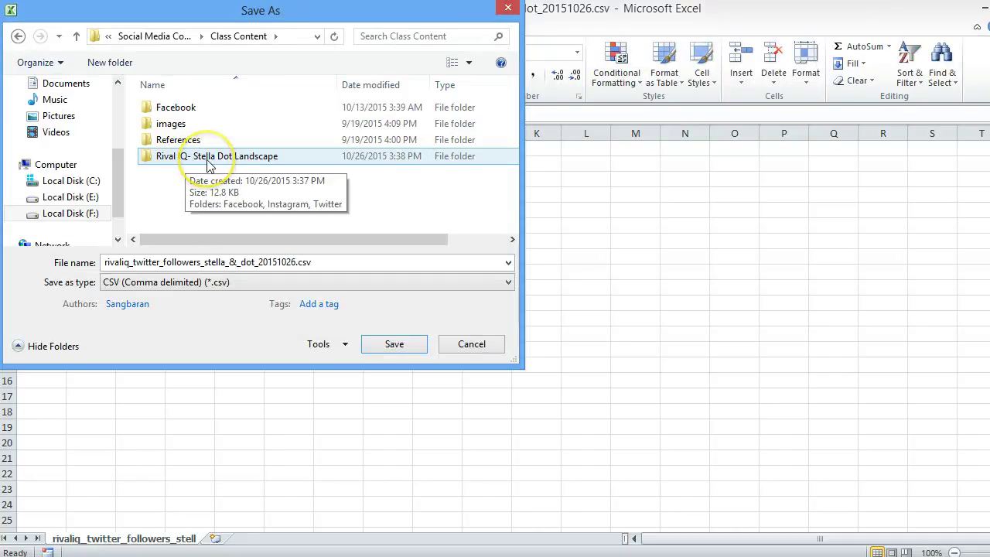
double_click(207, 159)
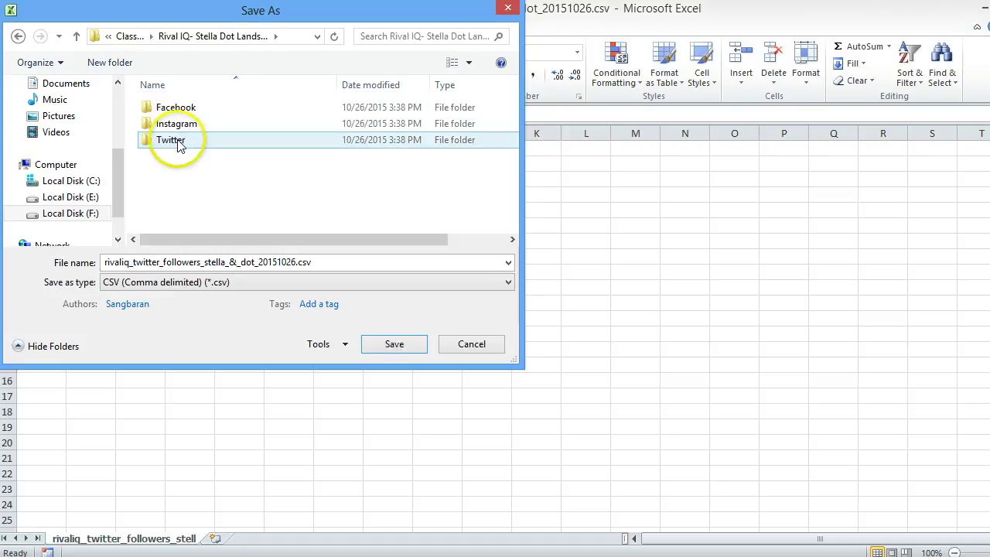
double_click(178, 143)
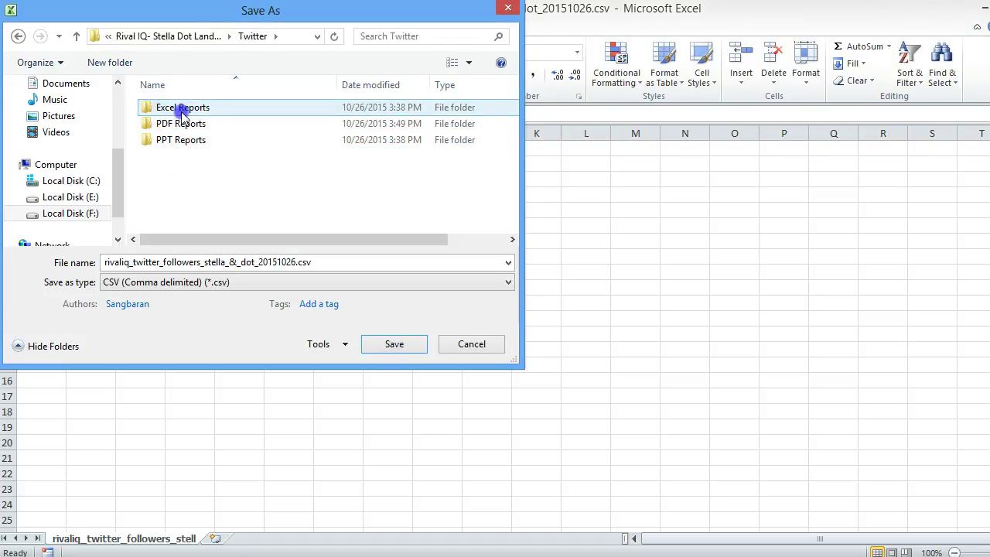
double_click(182, 110)
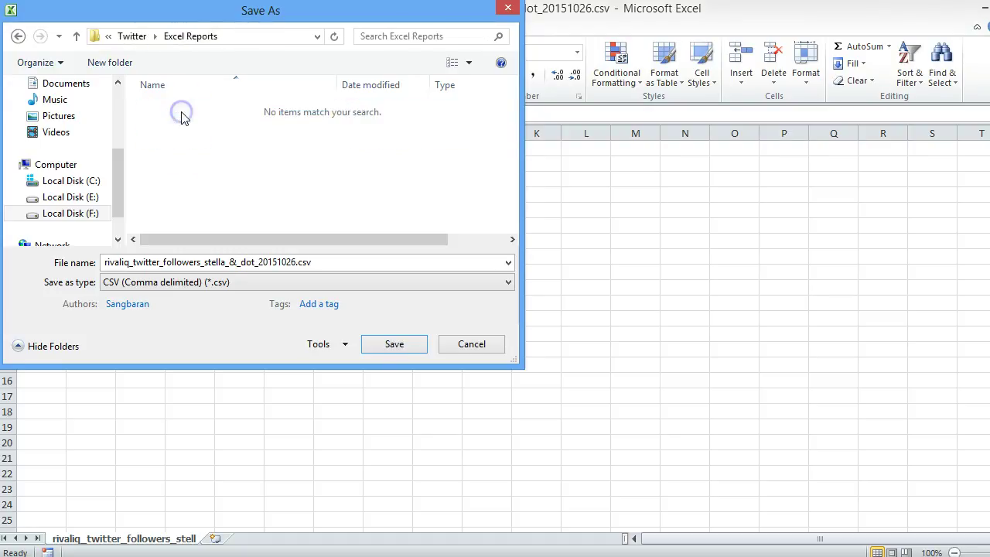
click(400, 346)
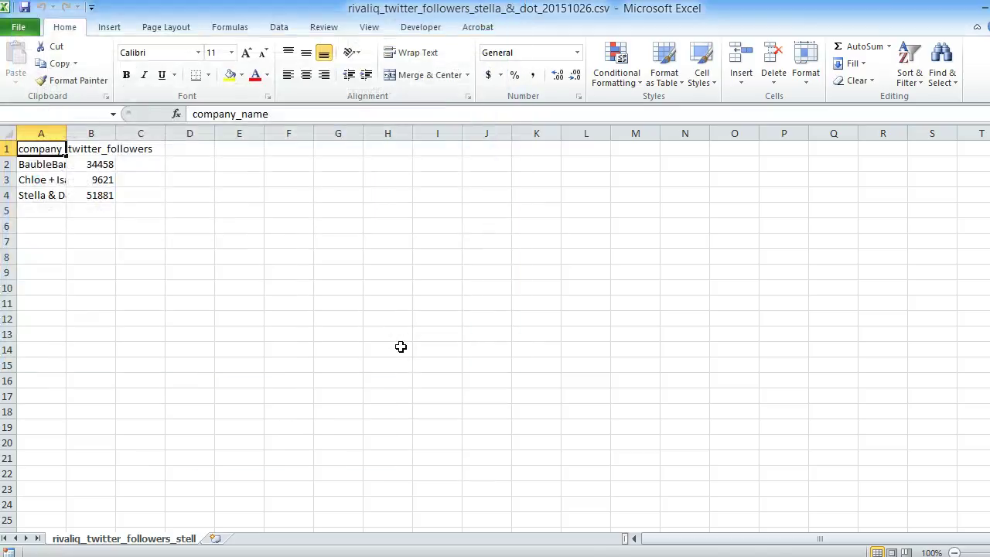
Return to Rival IQ, review the export options of the Twitter Followers chart, and dismiss the report-building notice.
key(alt+Tab)
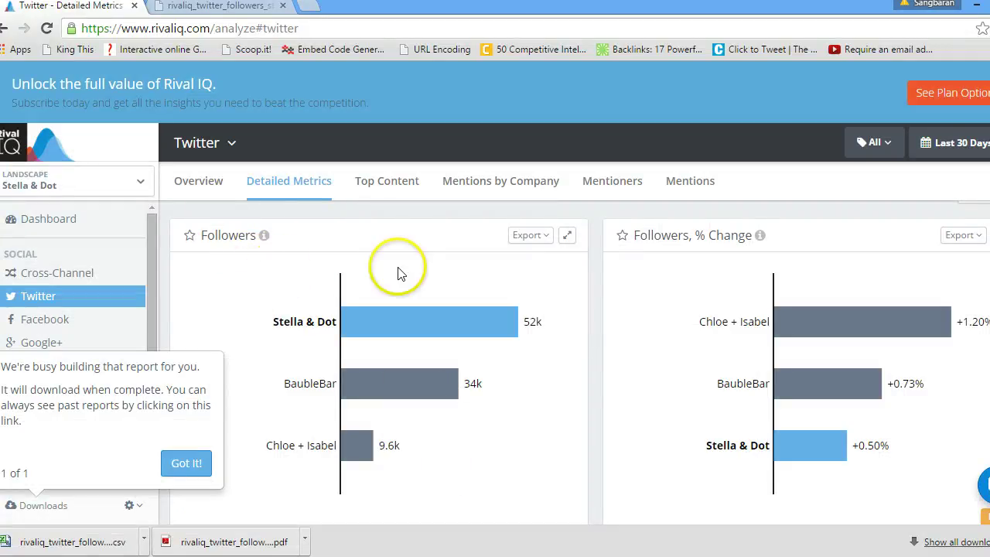
click(540, 241)
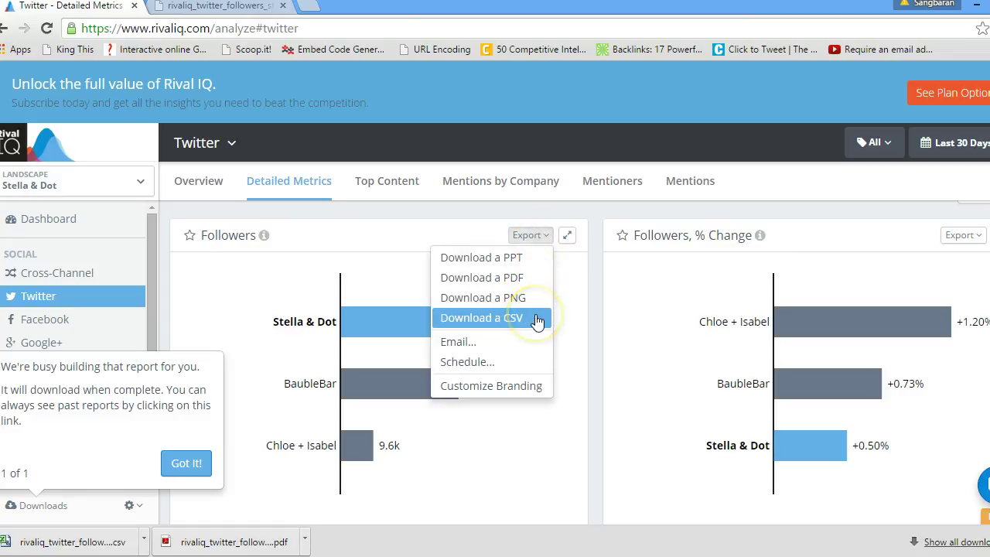
click(627, 319)
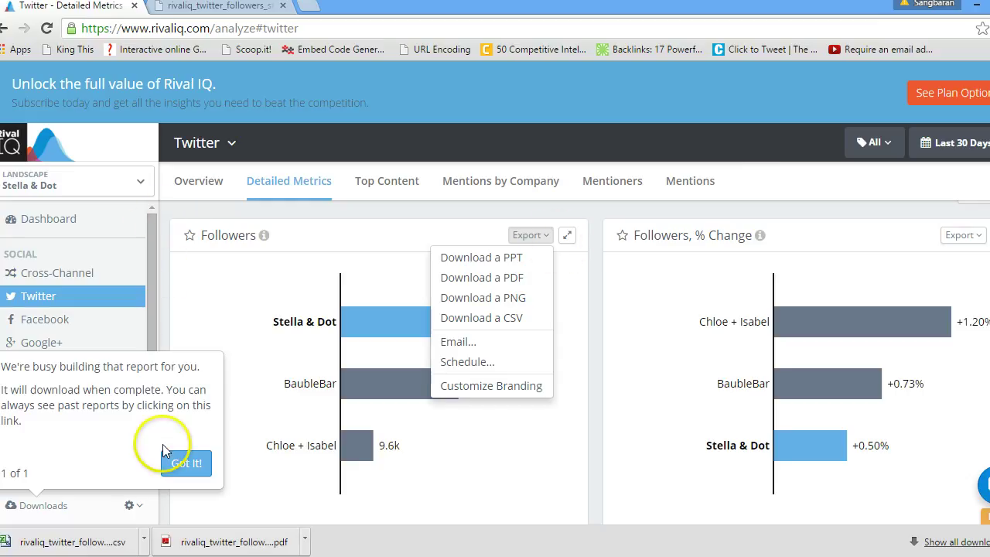
click(193, 468)
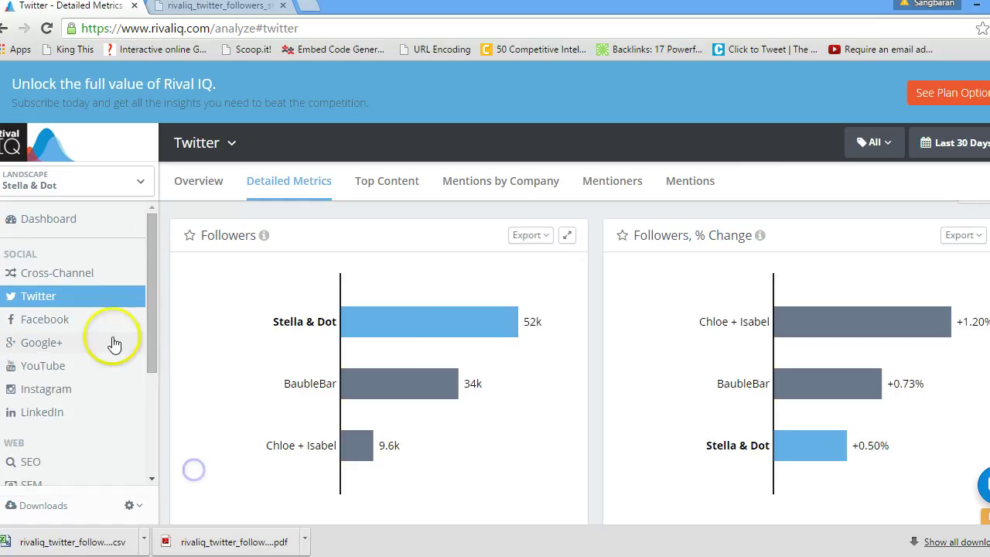
Open the Facebook Overview and review the export options for the whole report and for the Page Likes section.
click(56, 321)
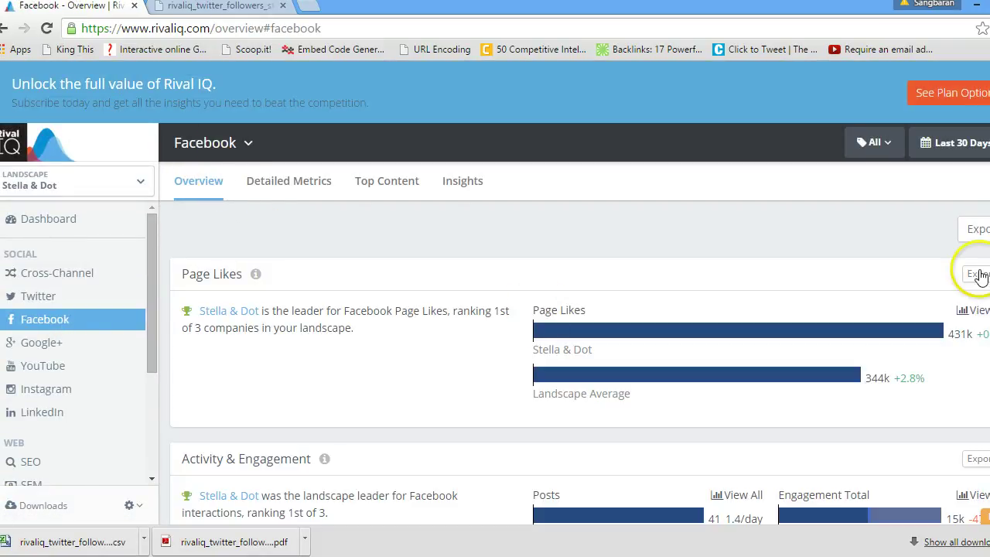
click(962, 229)
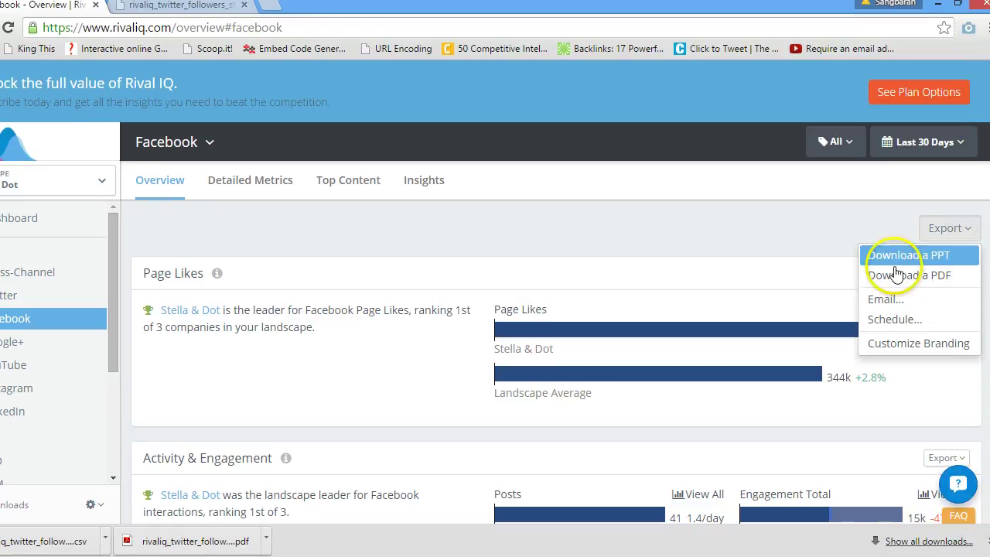
click(809, 205)
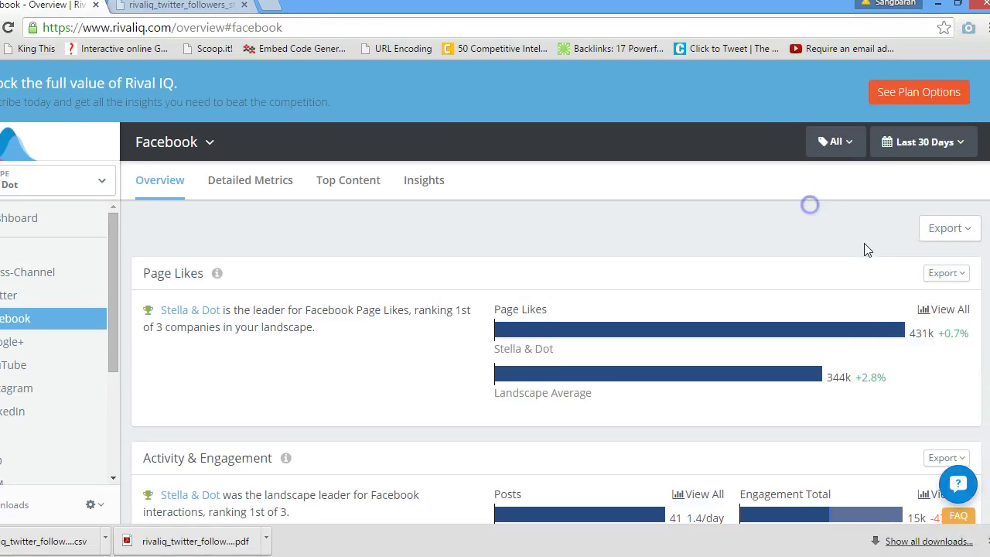
click(946, 275)
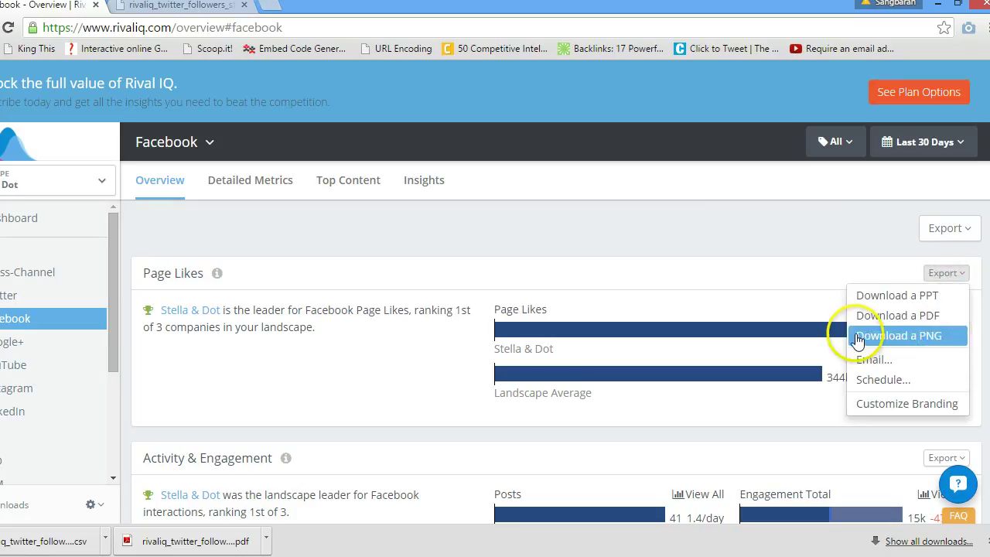
click(802, 283)
Open Facebook Detailed Metrics and check the export options of the Page Likes chart, including CSV, without exporting.
click(253, 182)
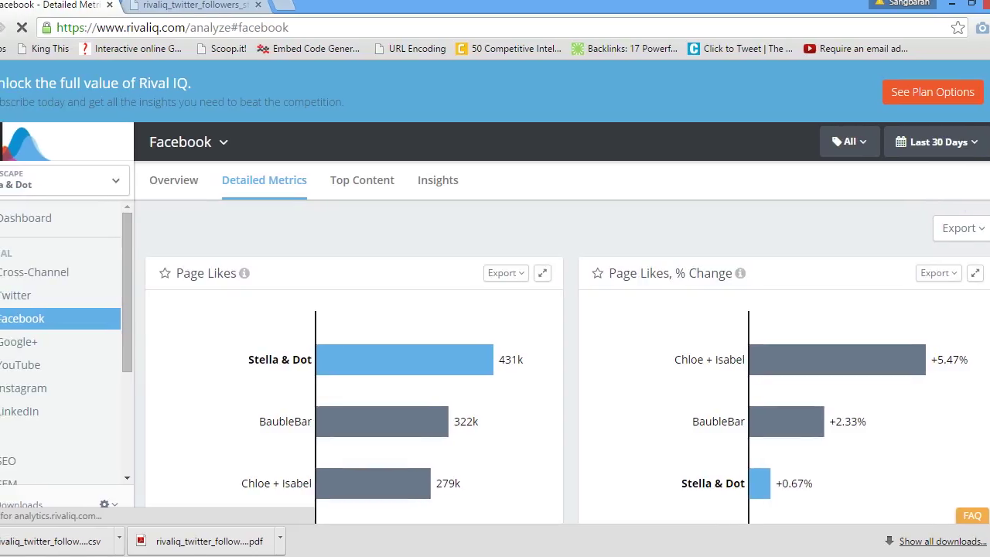
scroll(567, 348, down, 1)
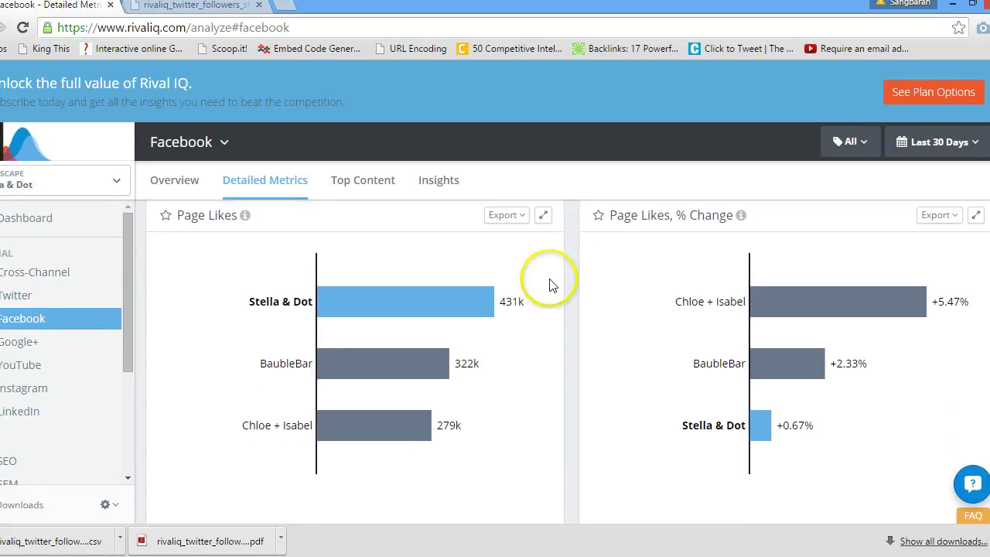
click(515, 221)
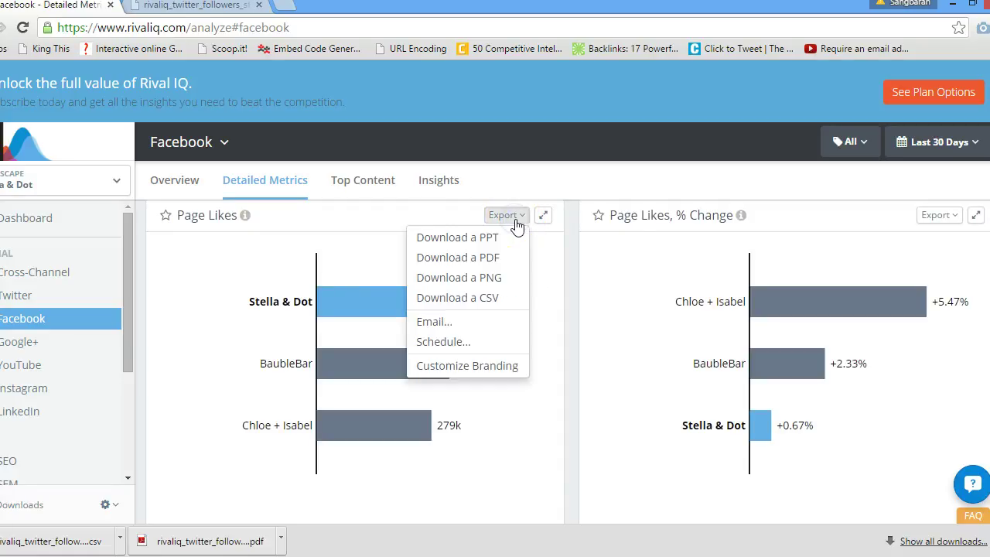
click(505, 303)
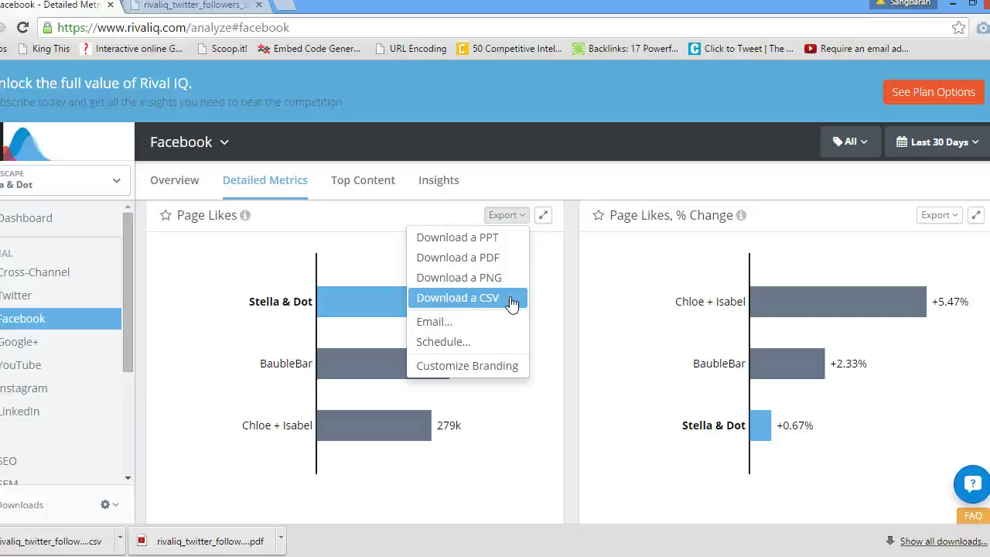
click(523, 393)
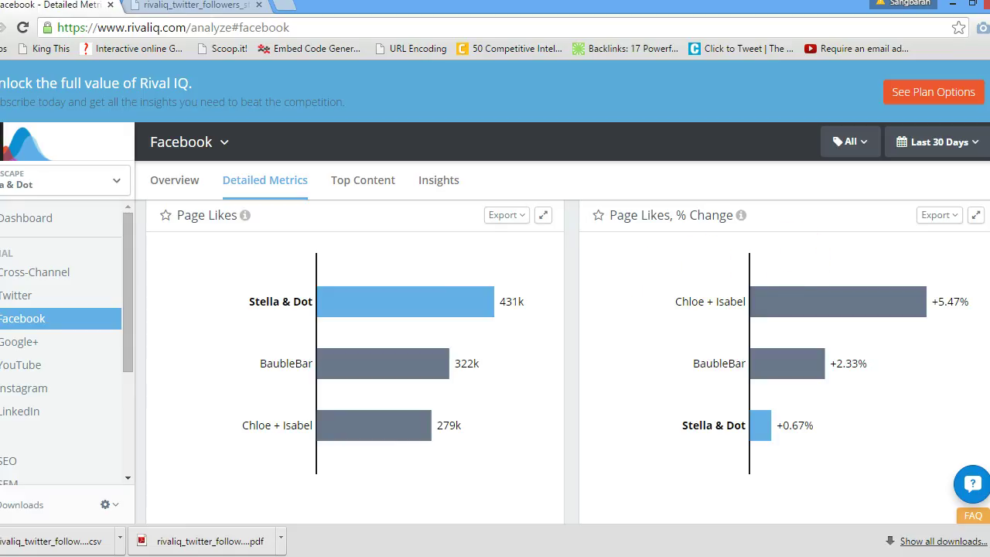
Examine the Facebook posting and engagement charts, from Avg Posts per Day to Avg Engagement Rate per Post.
scroll(568, 338, down, 5)
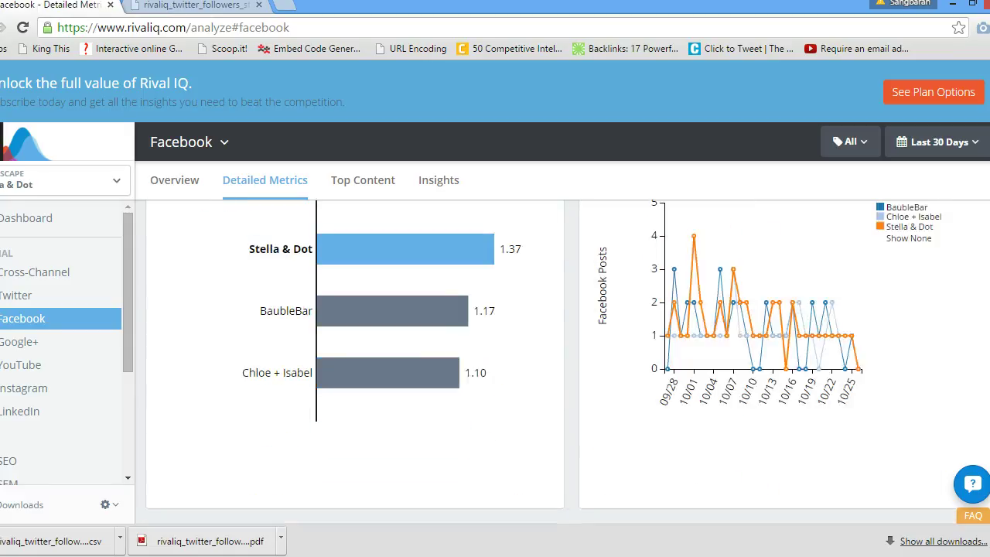
scroll(569, 355, up, 1)
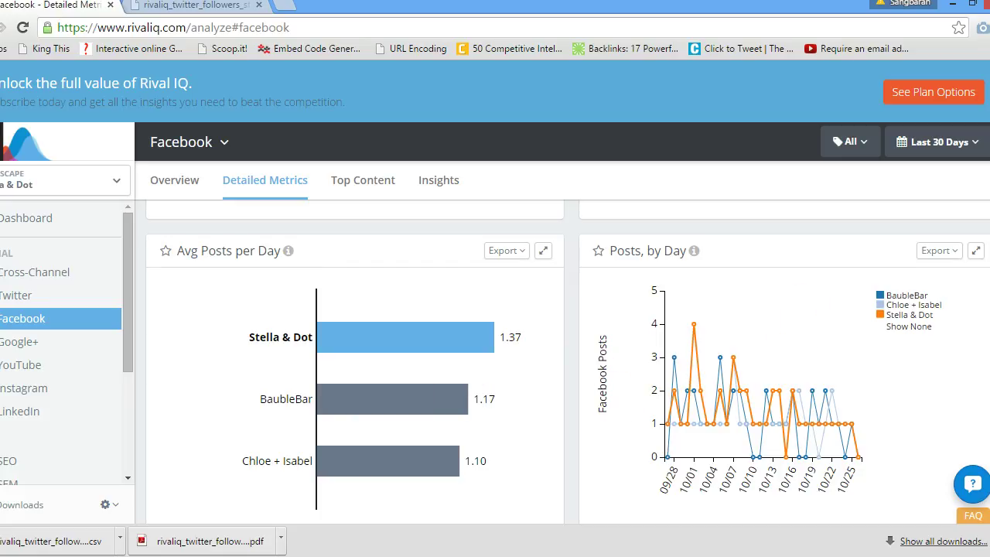
scroll(568, 355, down, 5)
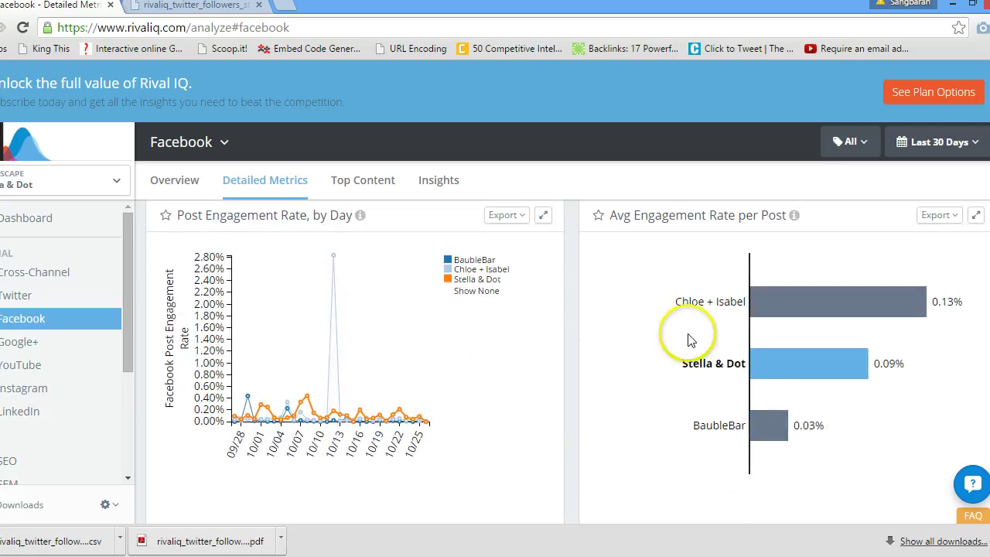
click(655, 261)
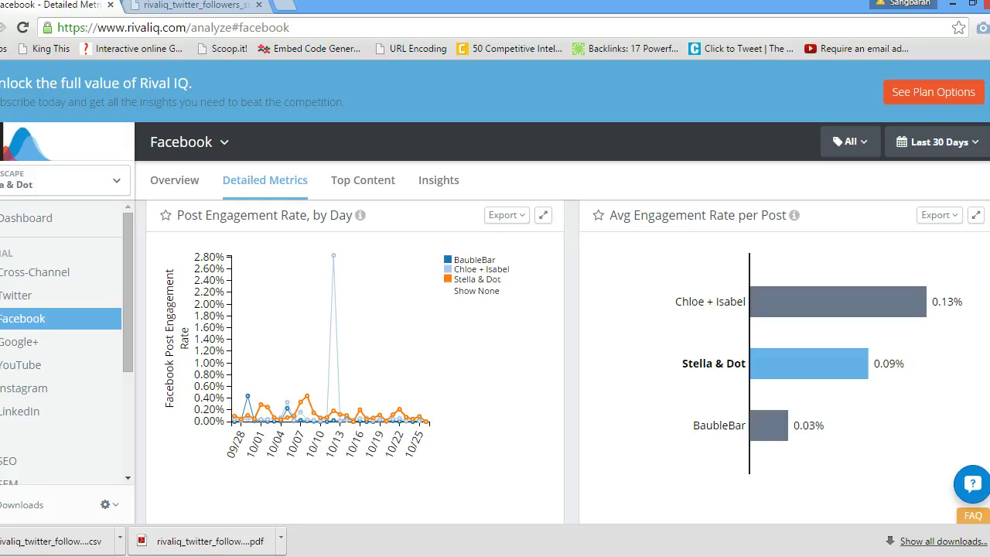
scroll(564, 356, up, 4)
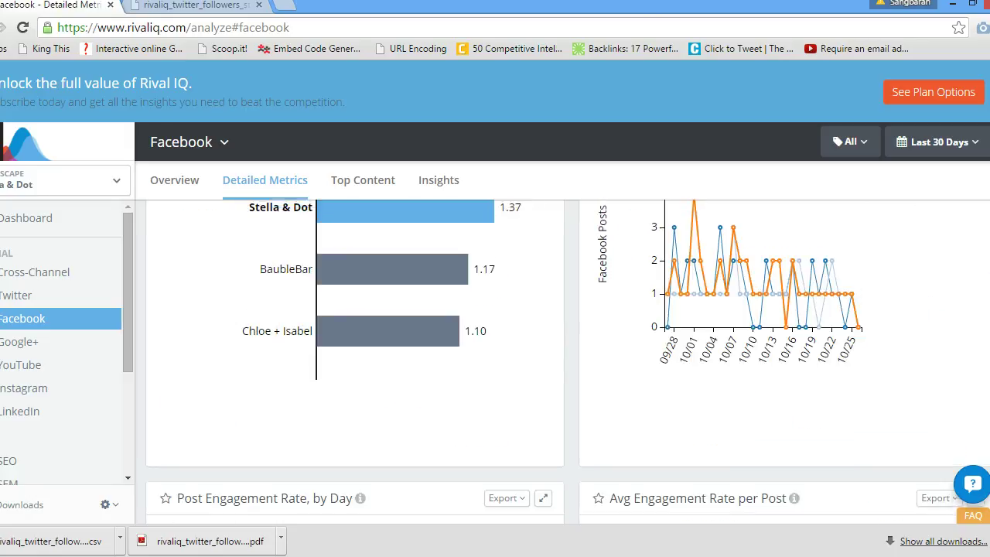
scroll(565, 355, up, 2)
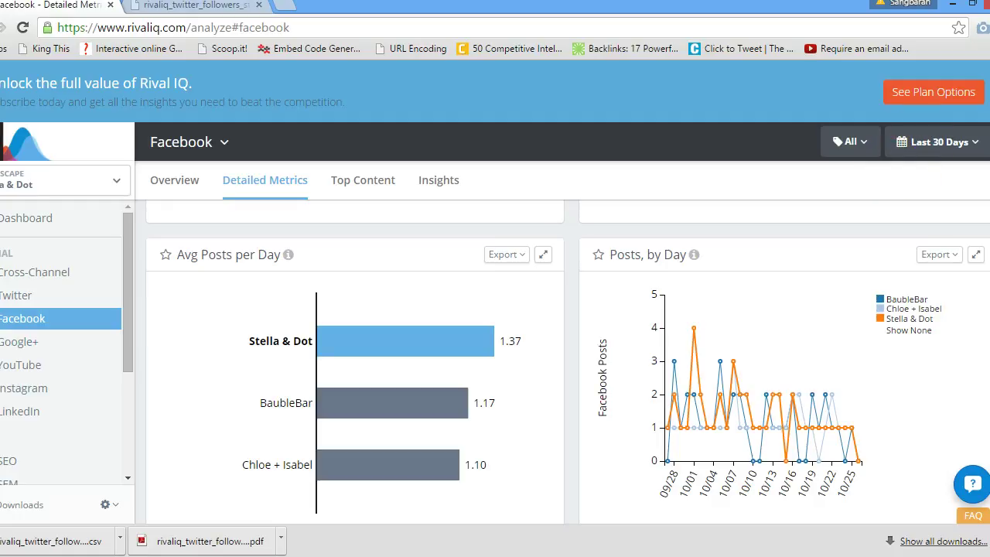
scroll(568, 361, down, 3)
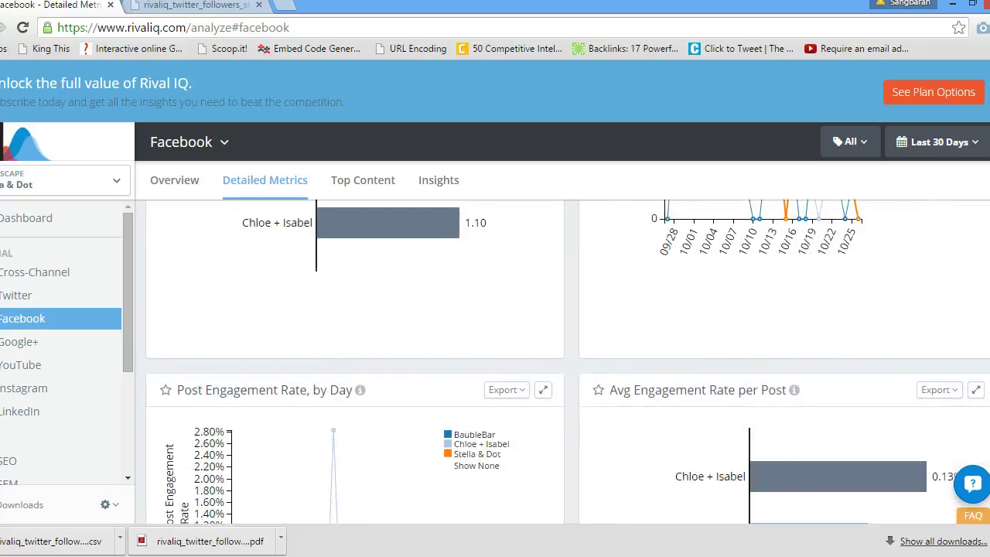